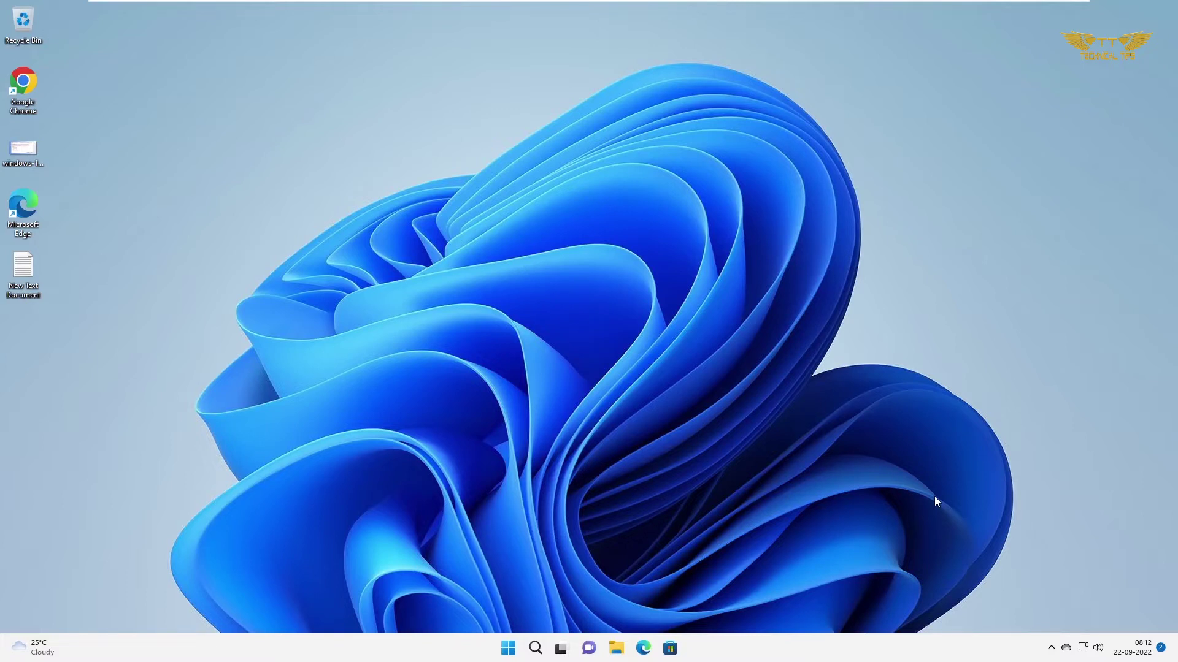
- Open Task Manager from search and view its Performance page showing CPU and virtualization details
left_click(534, 648)
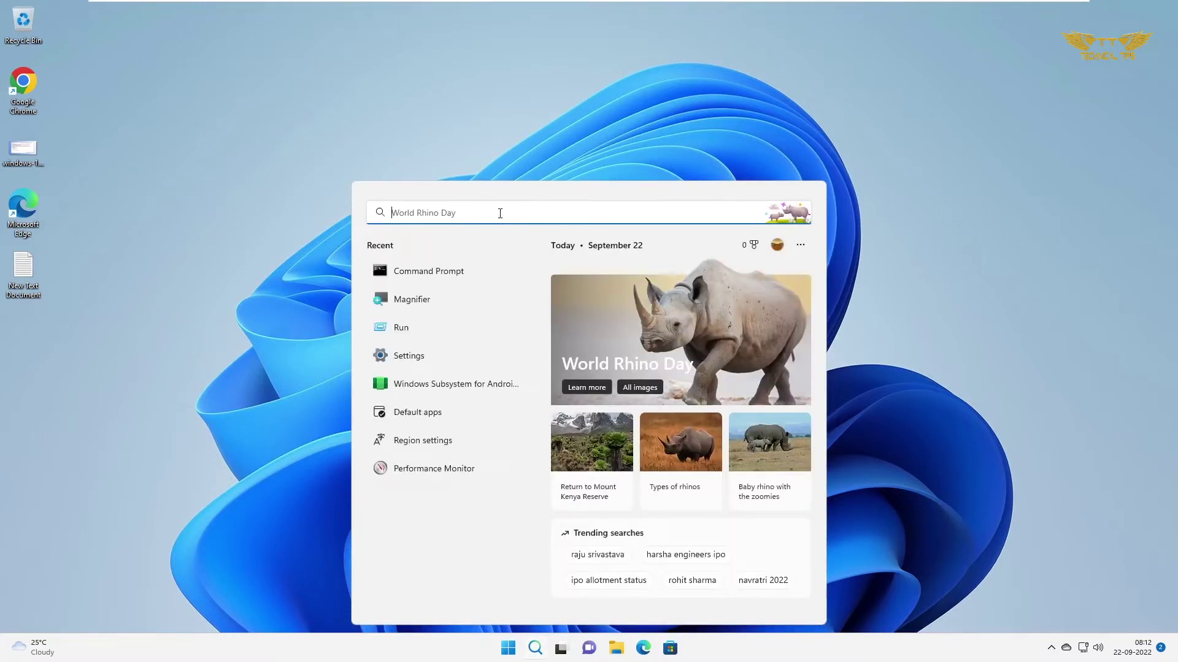
type("task ma")
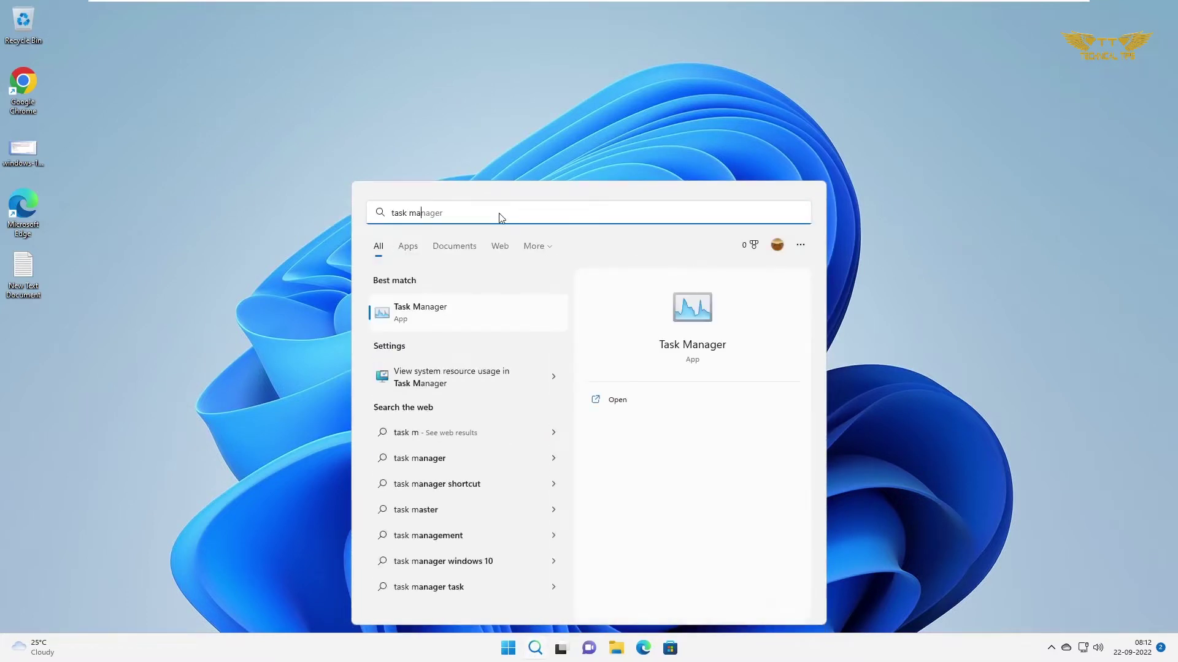
type("na")
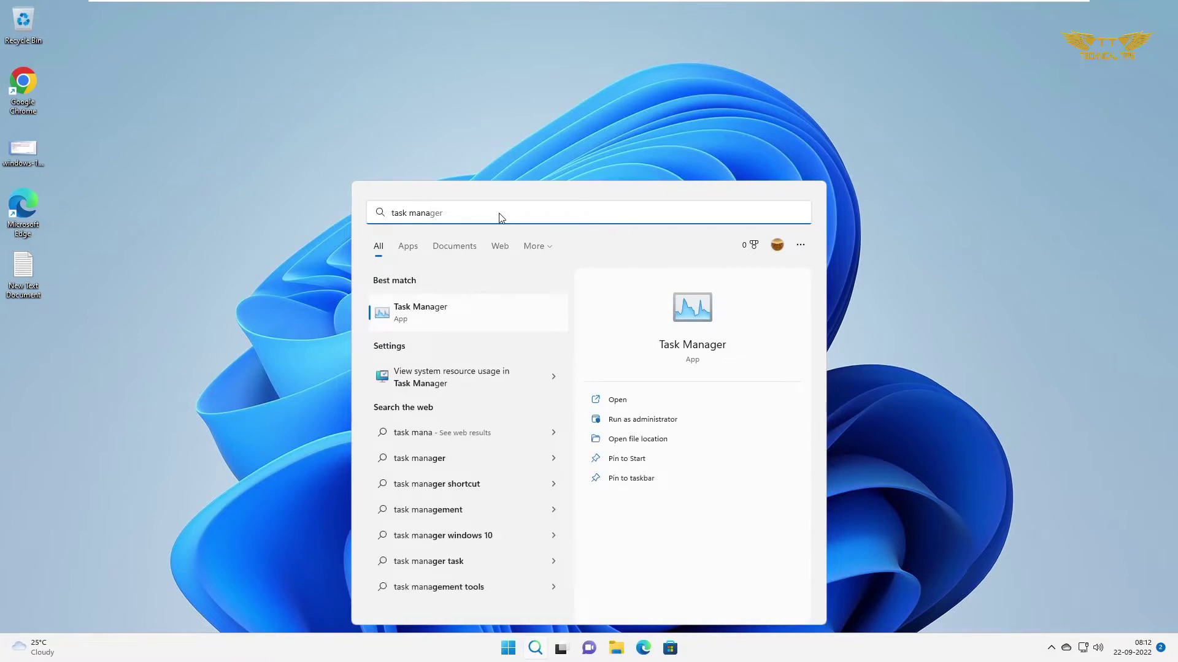
left_click(402, 323)
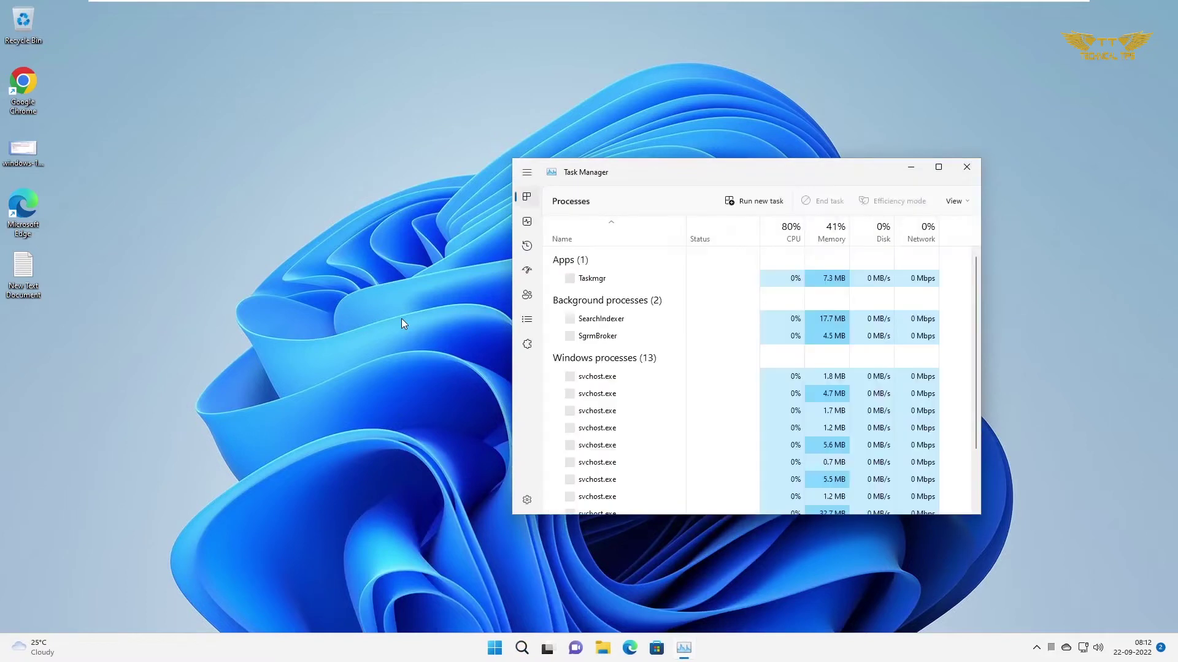
left_click(528, 223)
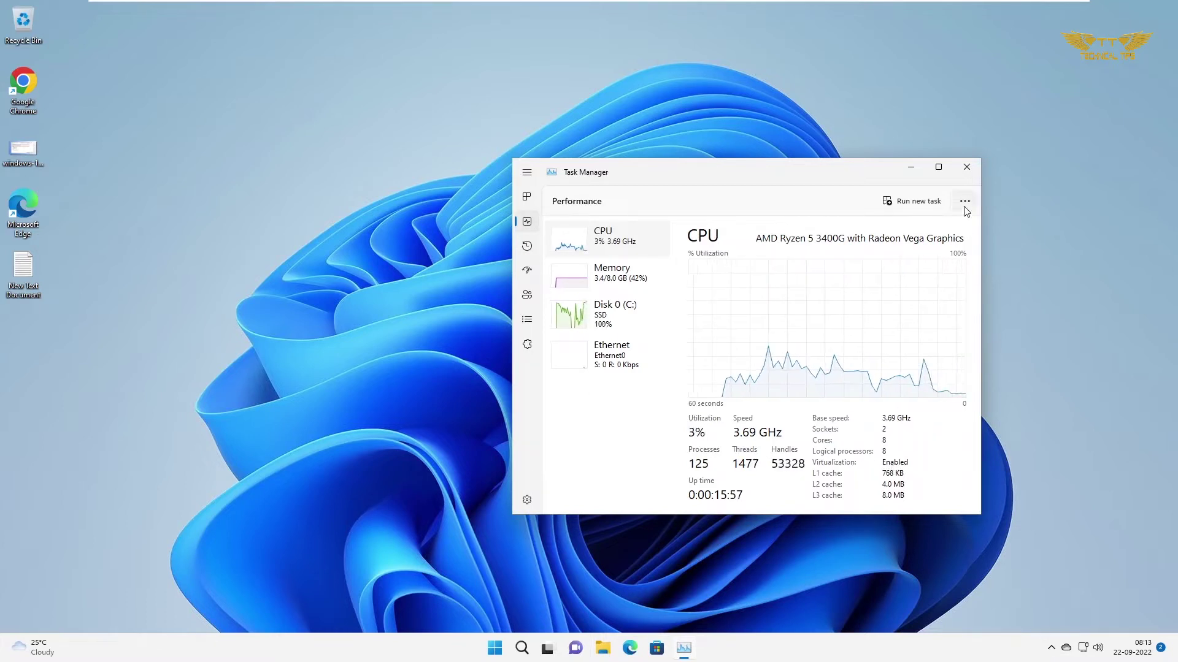
- Close Task Manager and bring up the Windows search panel
left_click(968, 170)
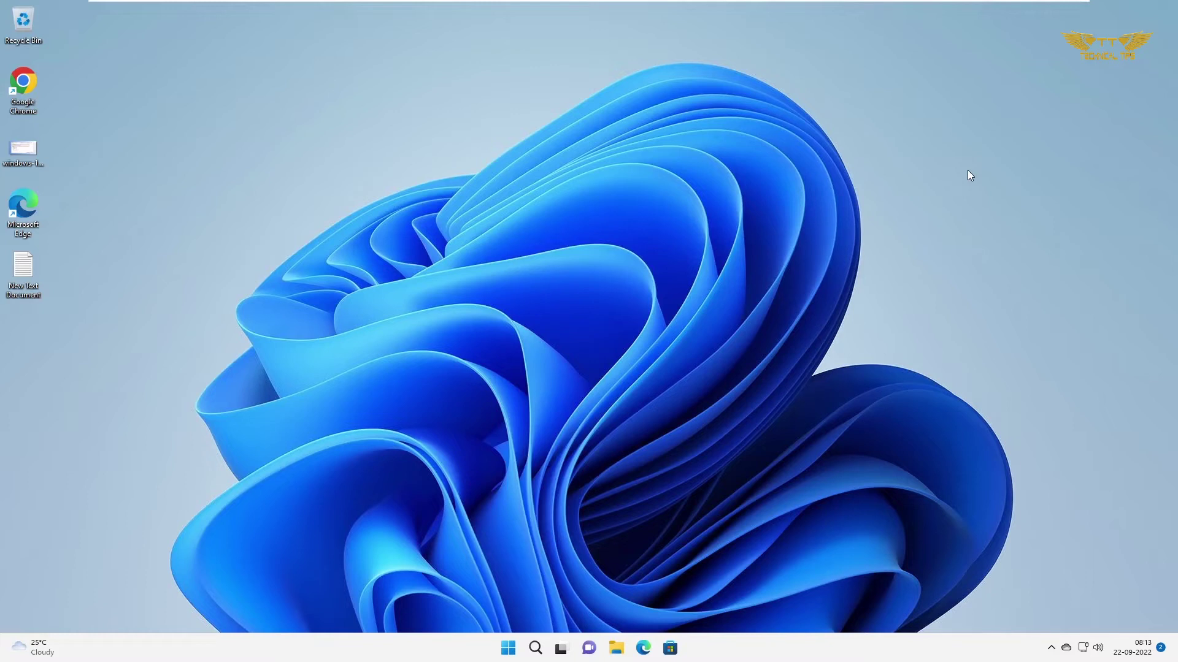
left_click(534, 649)
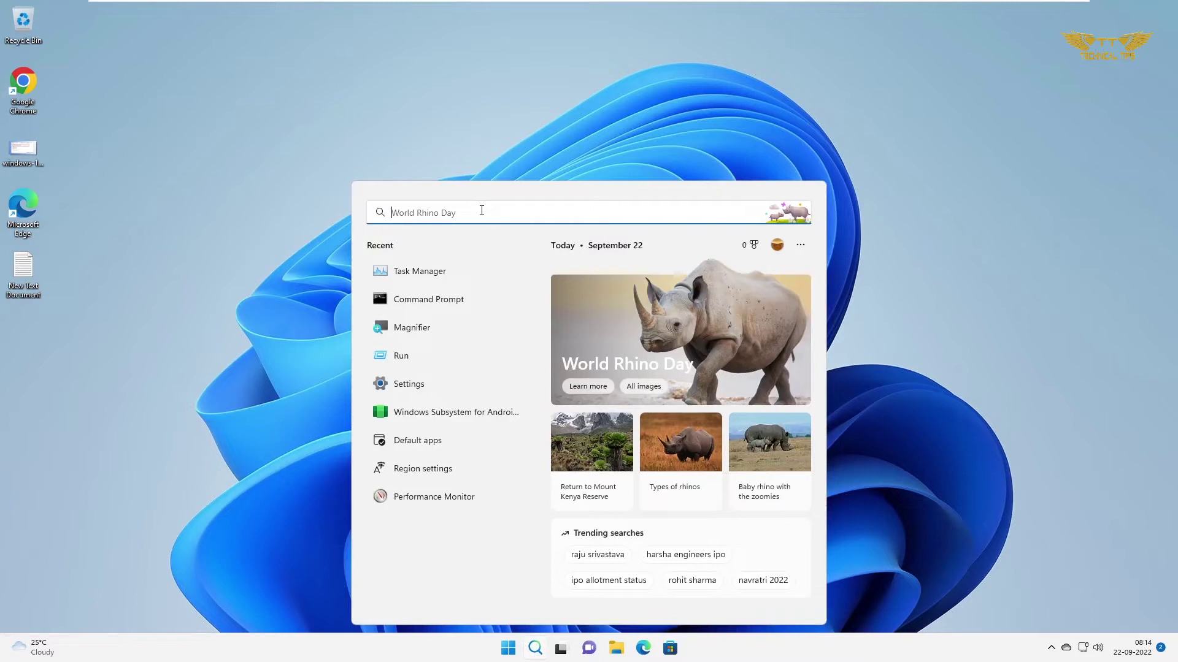
type("win")
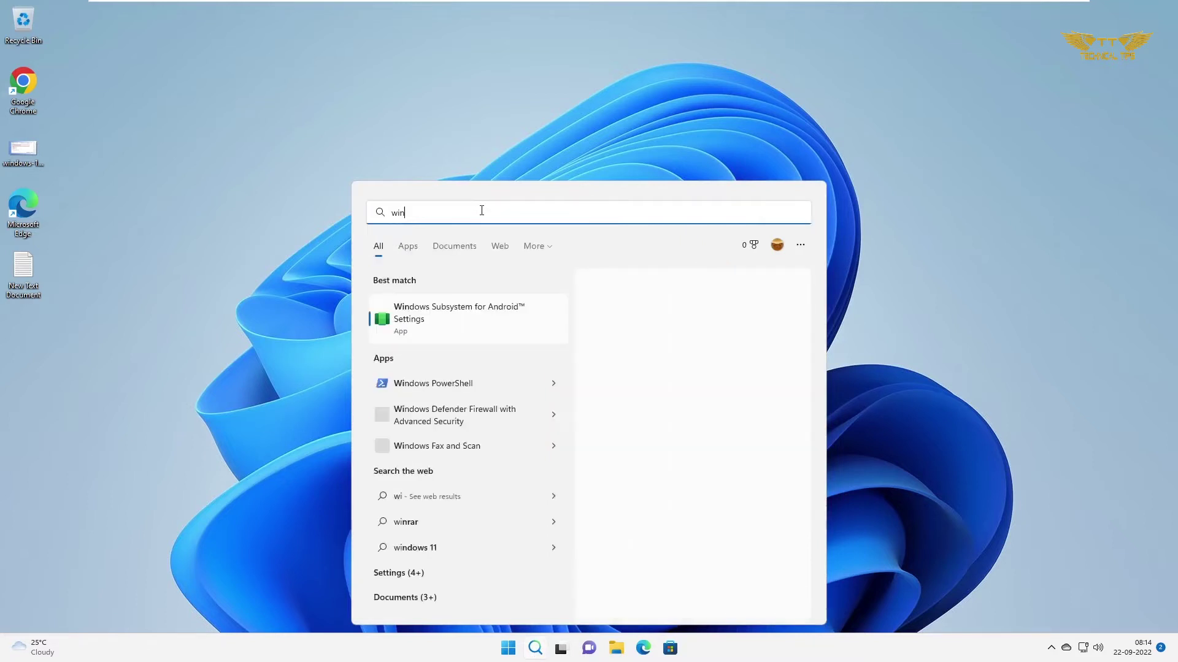
type("dows fe")
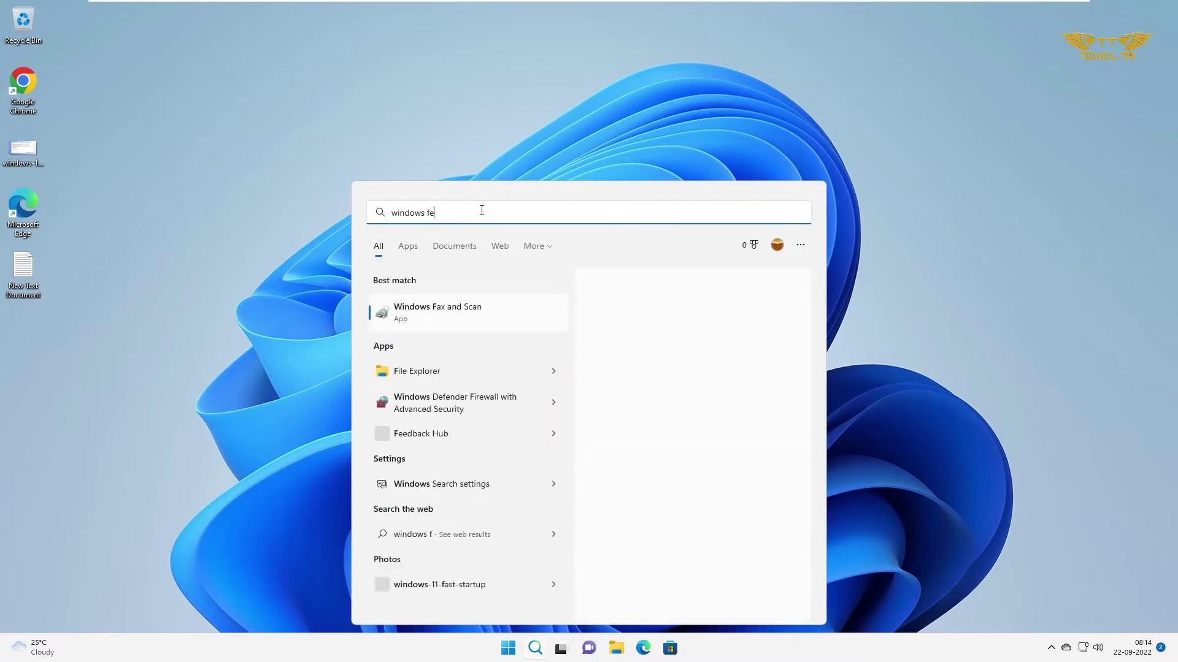
type("a")
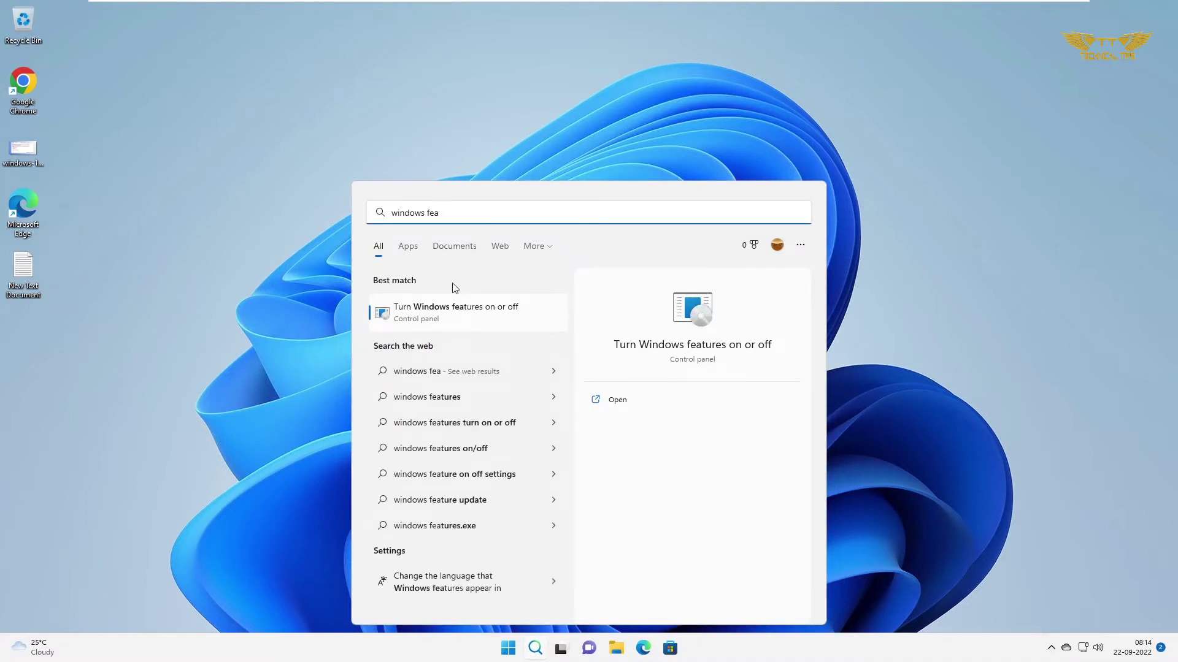
- Tick Windows Sandbox in Turn Windows features on or off and confirm with OK
left_click(424, 313)
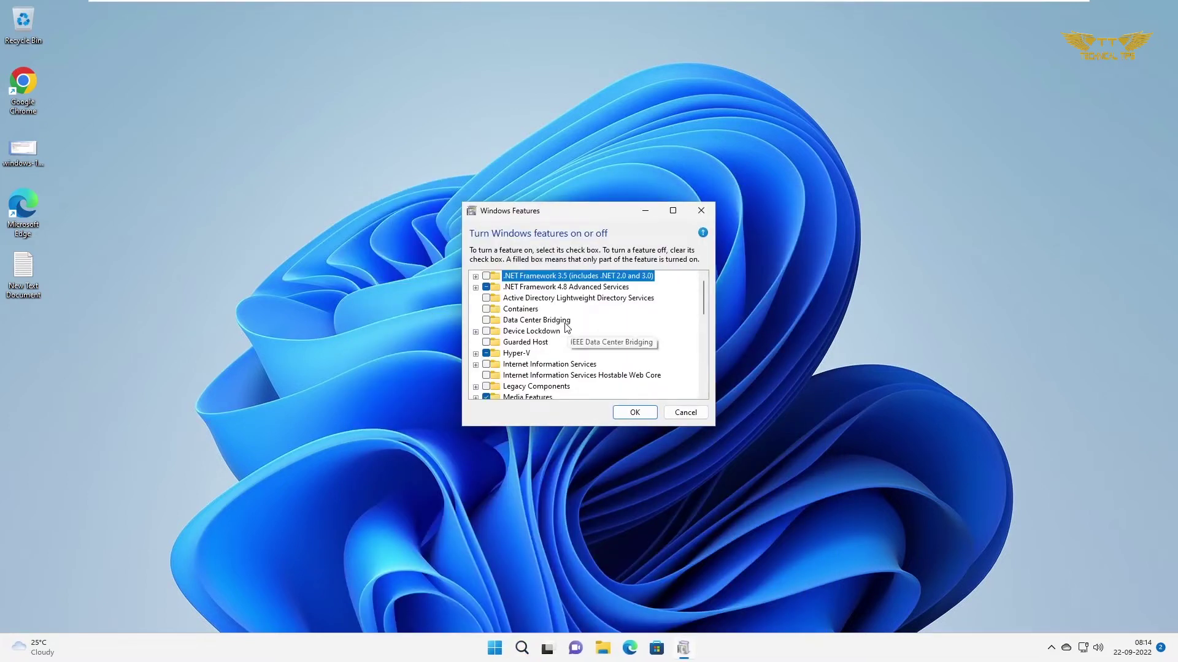
scroll(566, 328, "down", 2)
scroll(565, 327, "down", 2)
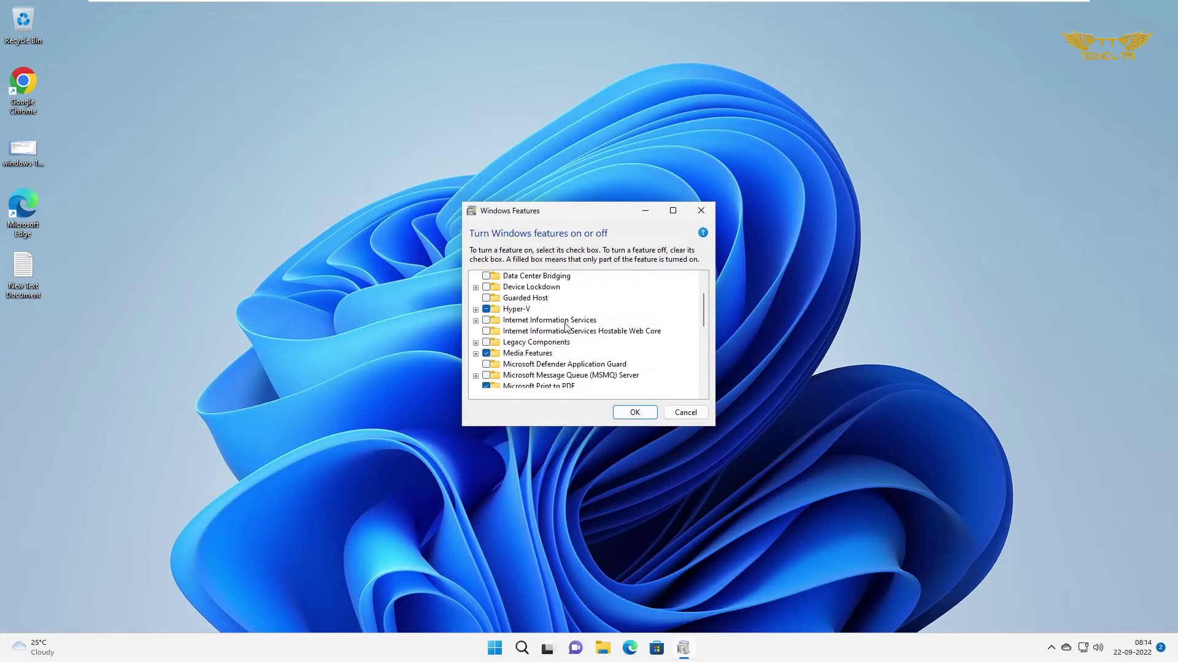
scroll(565, 328, "down", 2)
scroll(566, 328, "down", 1)
scroll(565, 328, "down", 1)
scroll(565, 328, "down", 1)
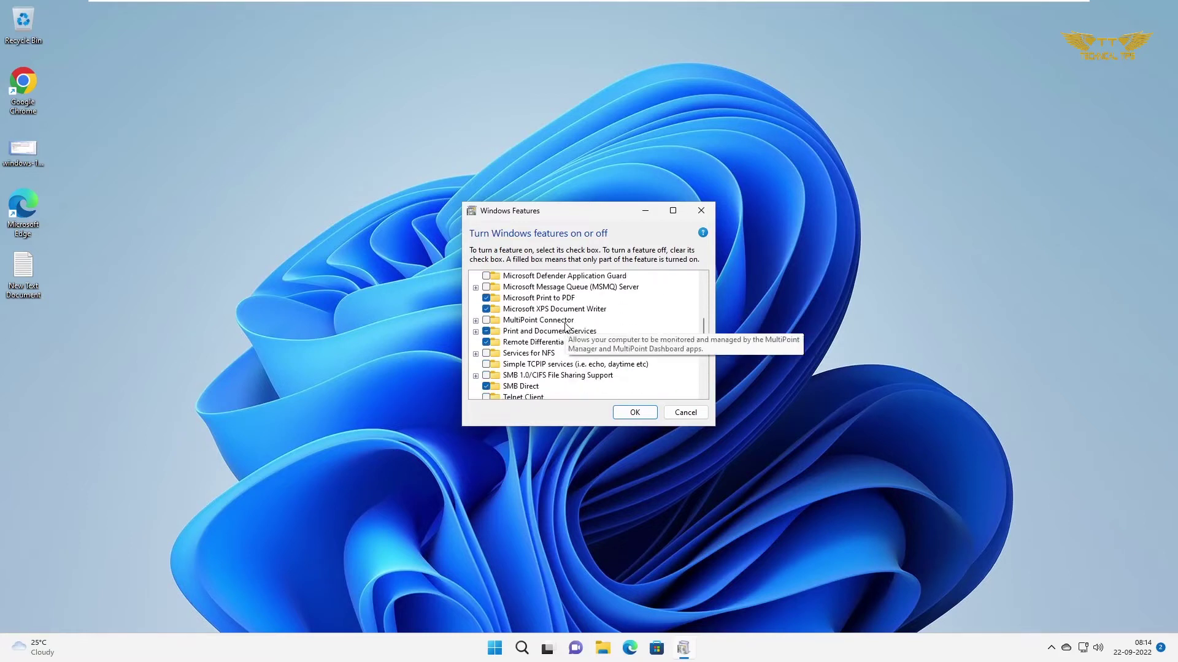
scroll(565, 328, "down", 1)
scroll(566, 328, "down", 1)
scroll(565, 328, "down", 1)
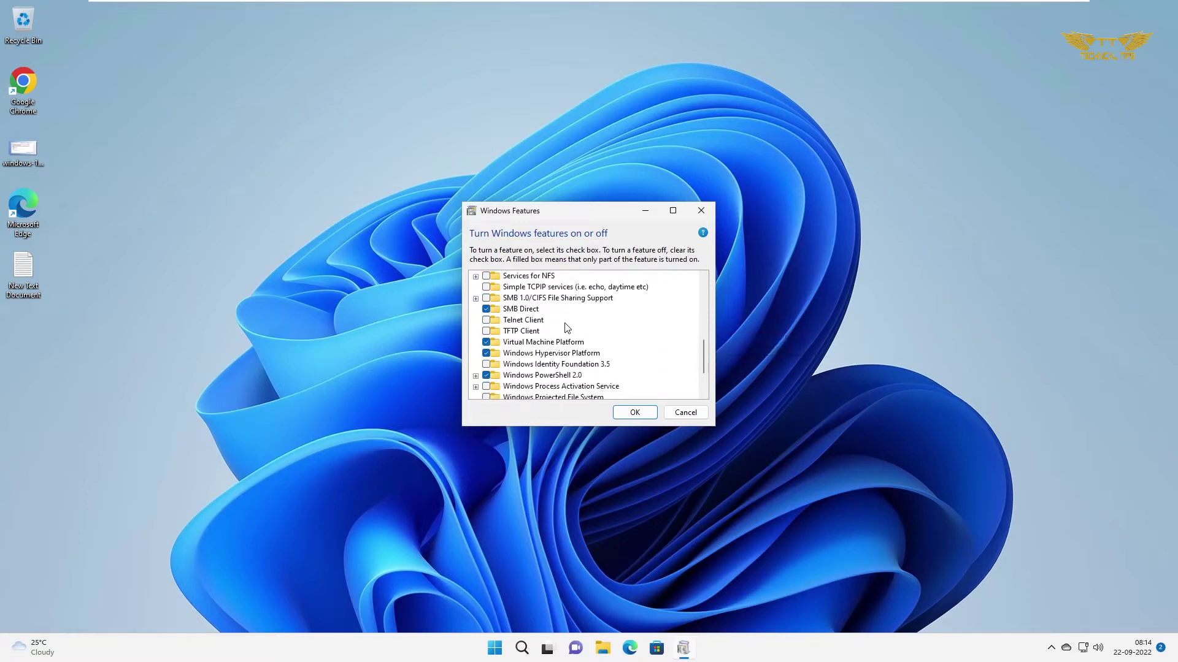
scroll(565, 329, "down", 1)
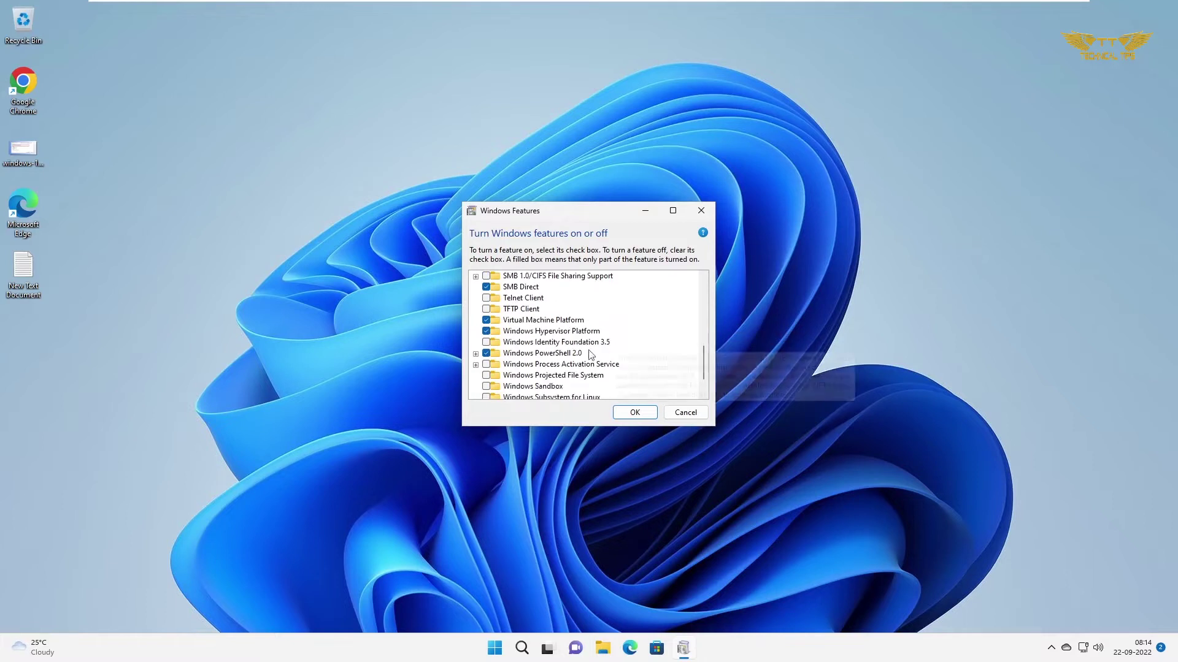
left_click(486, 387)
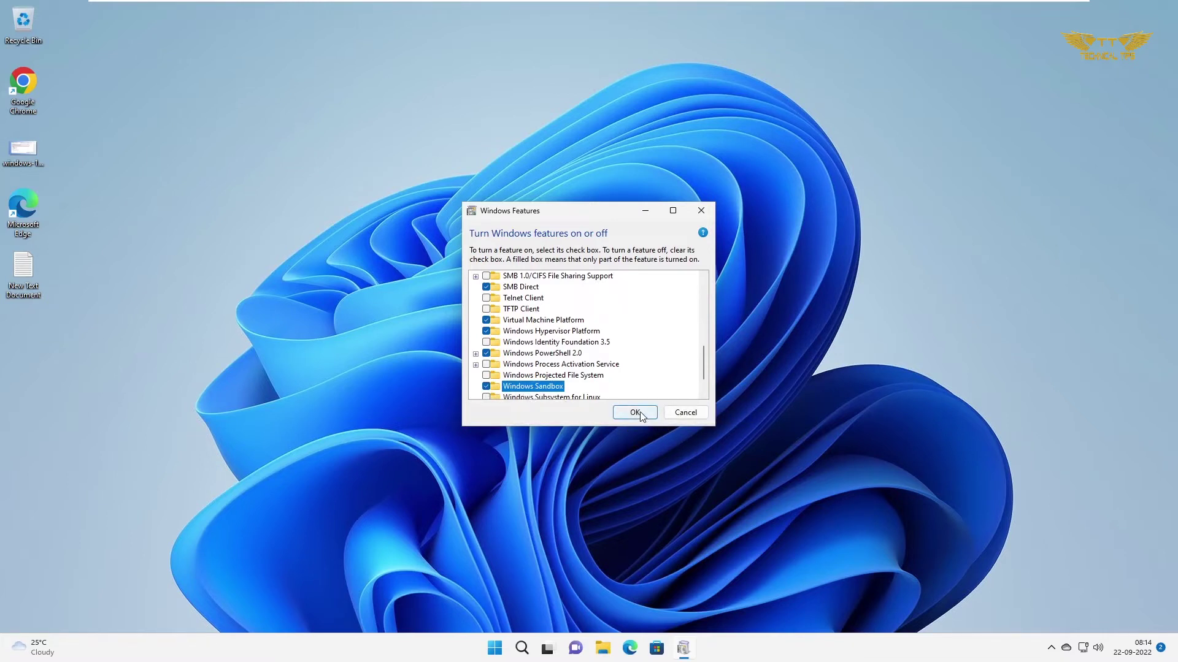
left_click(636, 413)
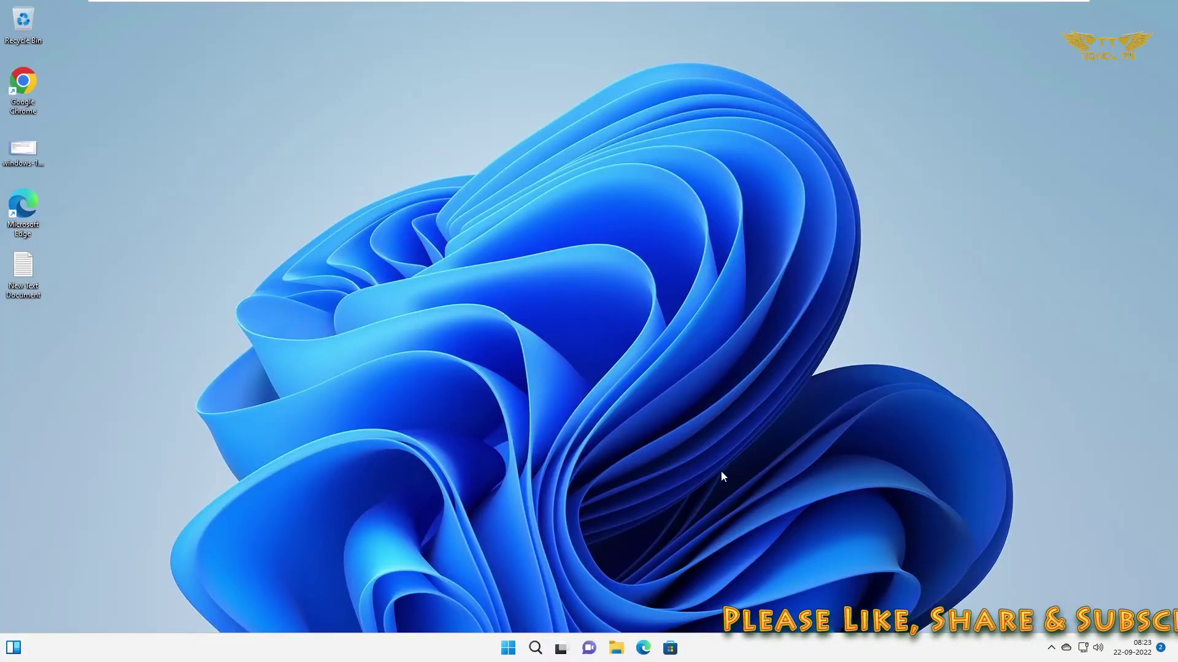
- Find Windows Sandbox in Start search and launch it with Run as administrator
left_click(508, 649)
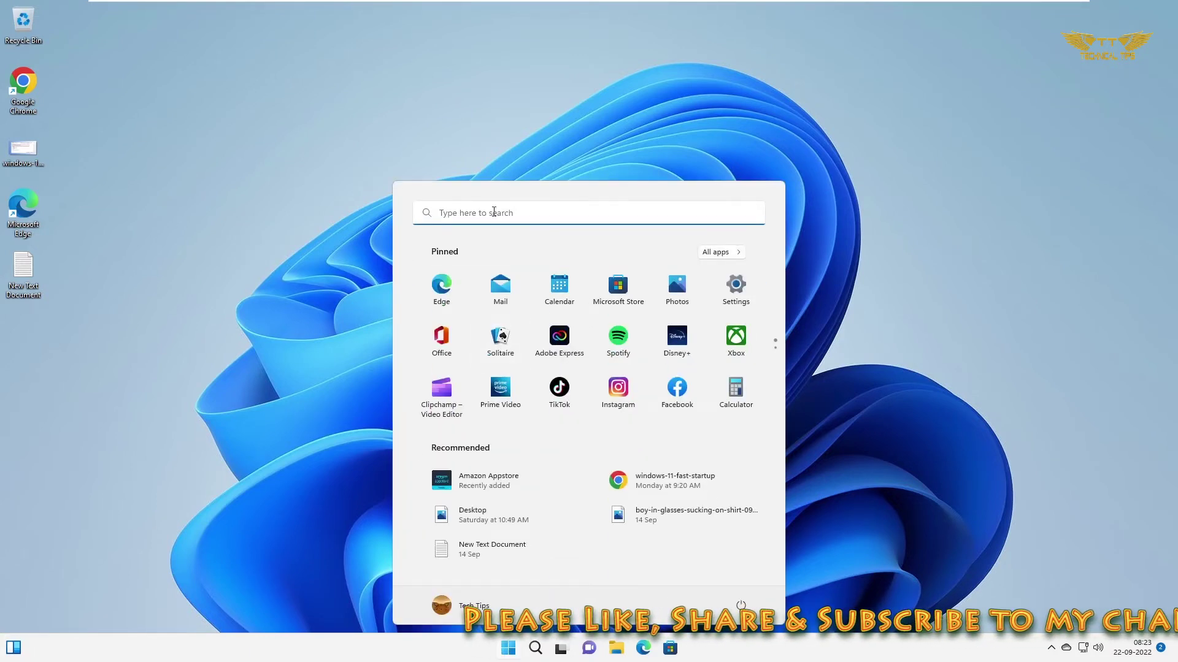
left_click(492, 212)
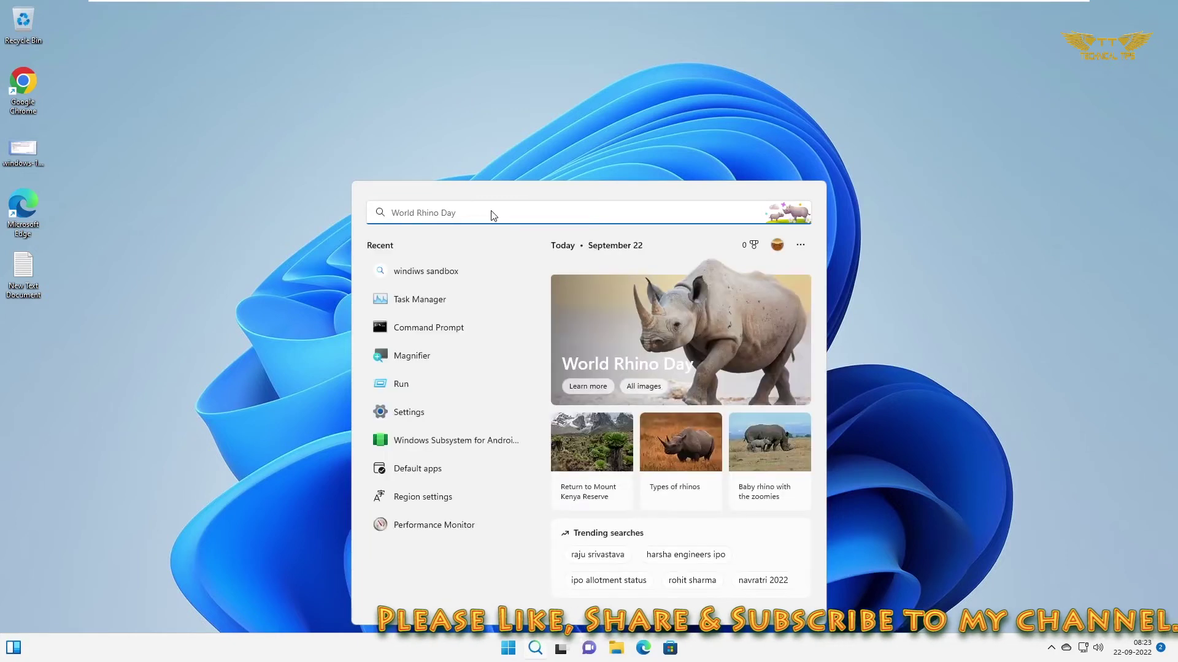
type("windows sa")
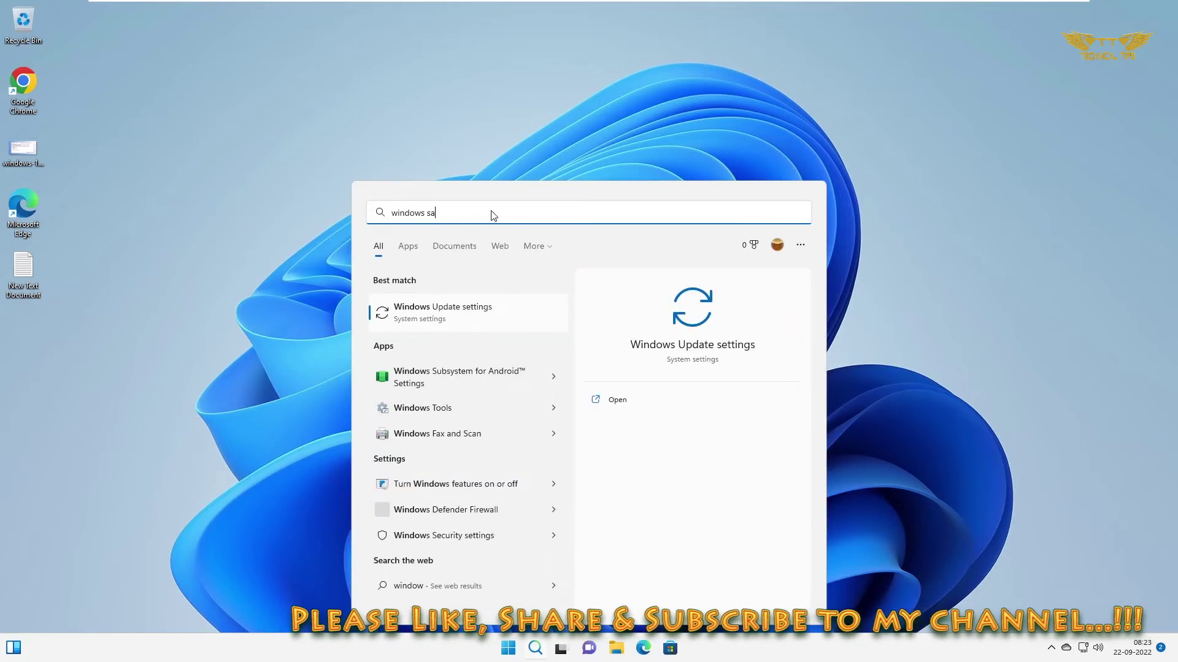
type("ndbo")
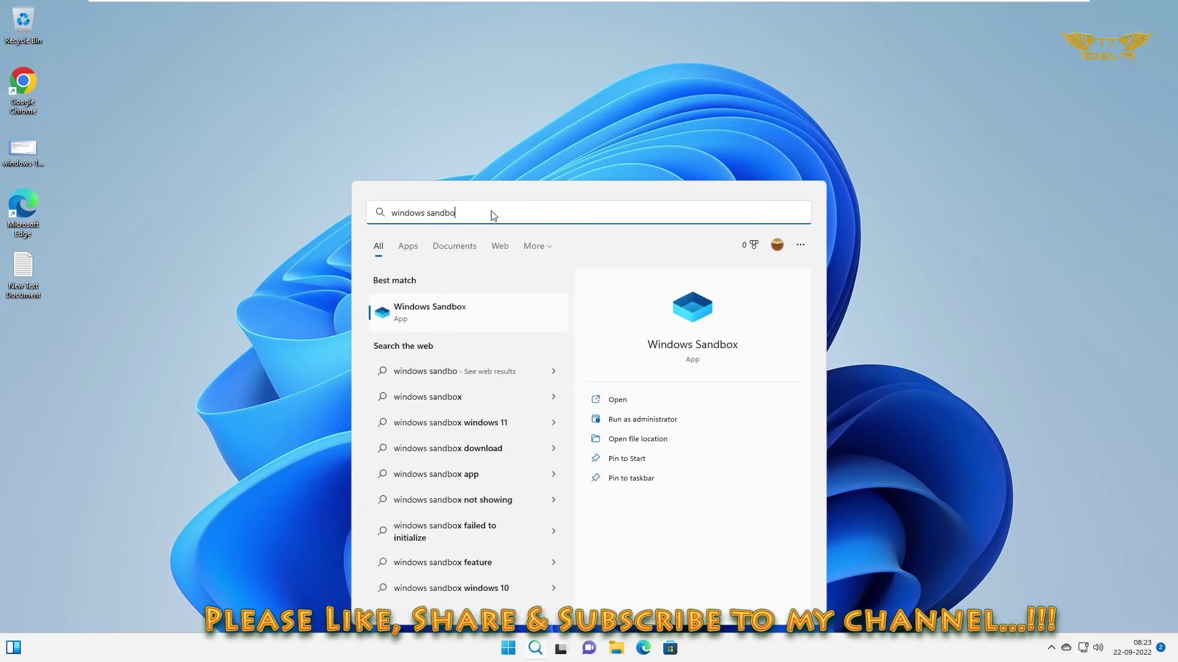
right_click(400, 325)
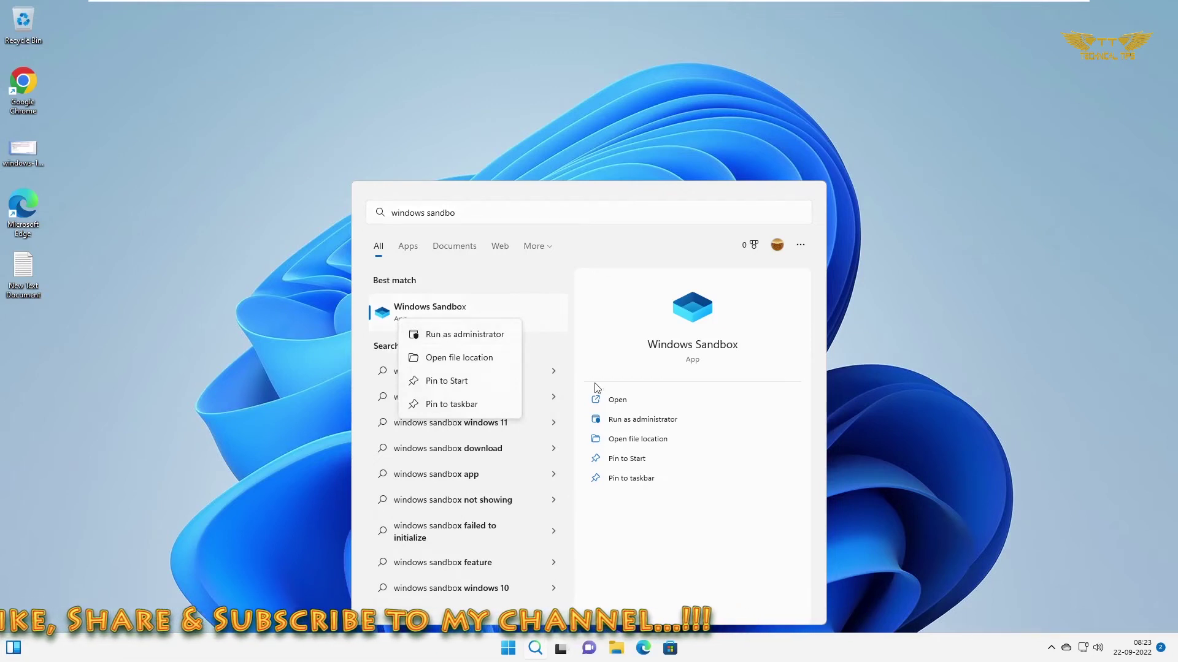
left_click(642, 422)
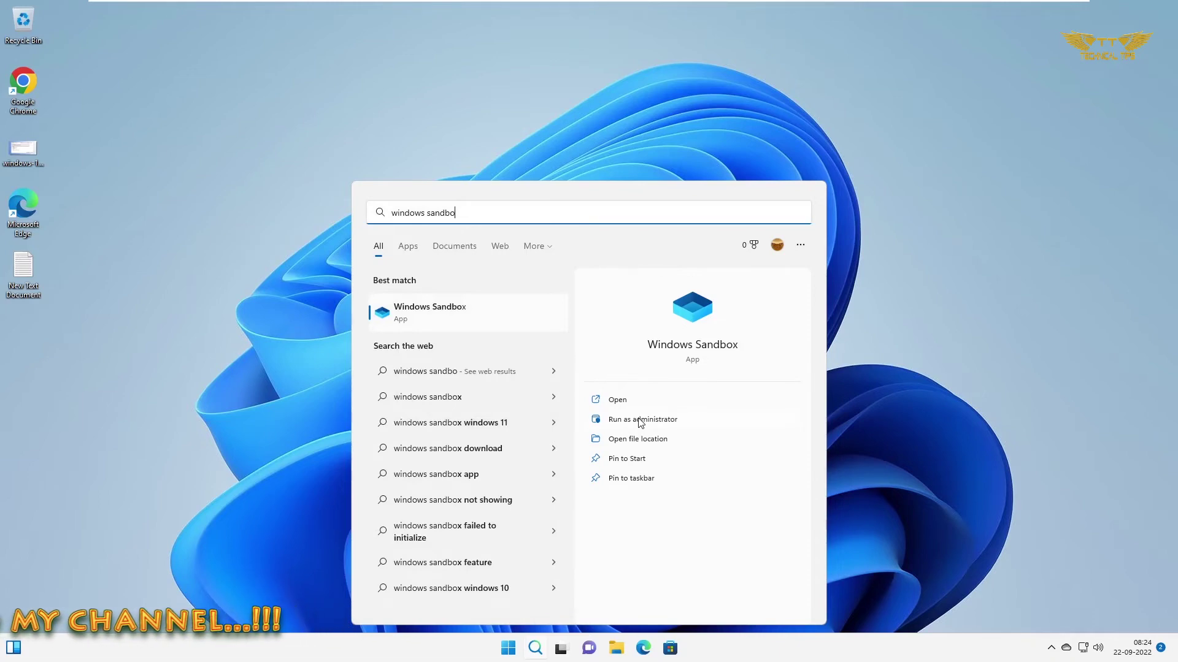
left_click(639, 421)
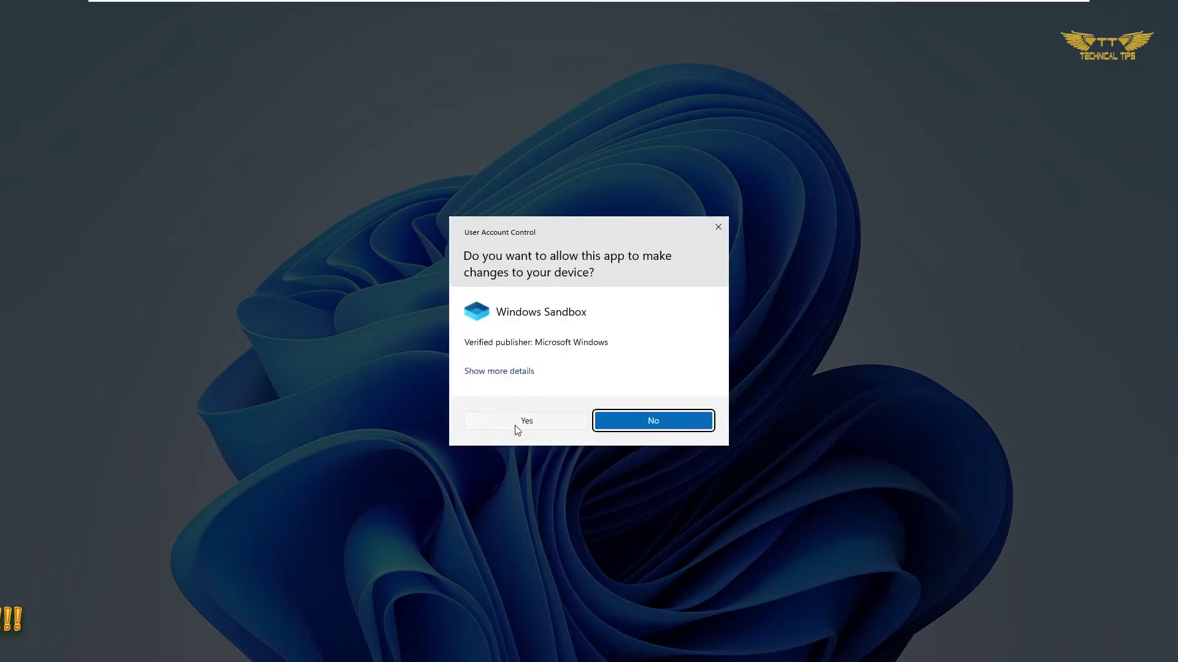
- Approve the UAC prompt, let Sandbox boot, and select the host's New Text Document
left_click(520, 424)
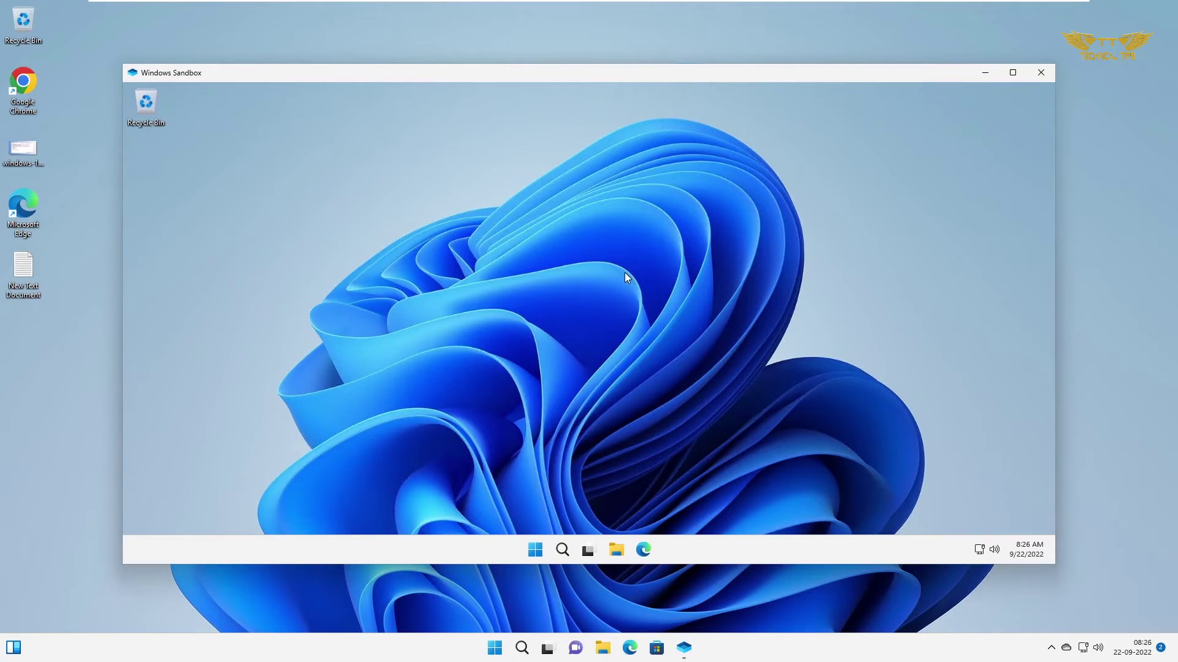
left_click(23, 277)
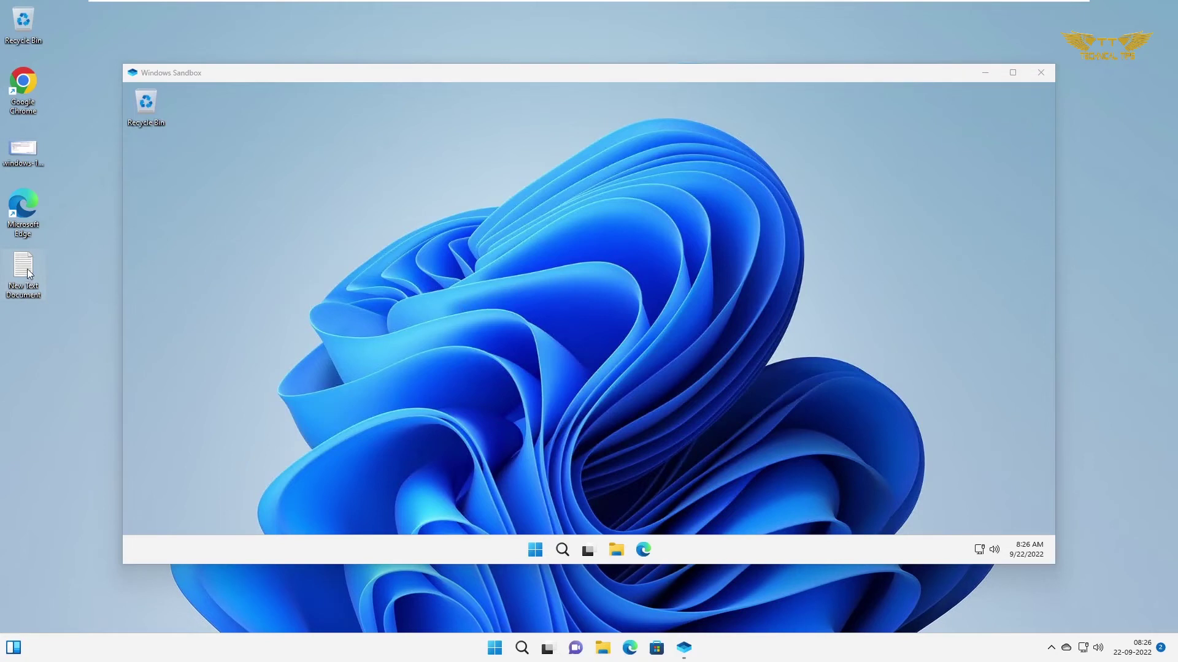
- Copy the host's New Text Document and paste it onto the Sandbox desktop
right_click(27, 273)
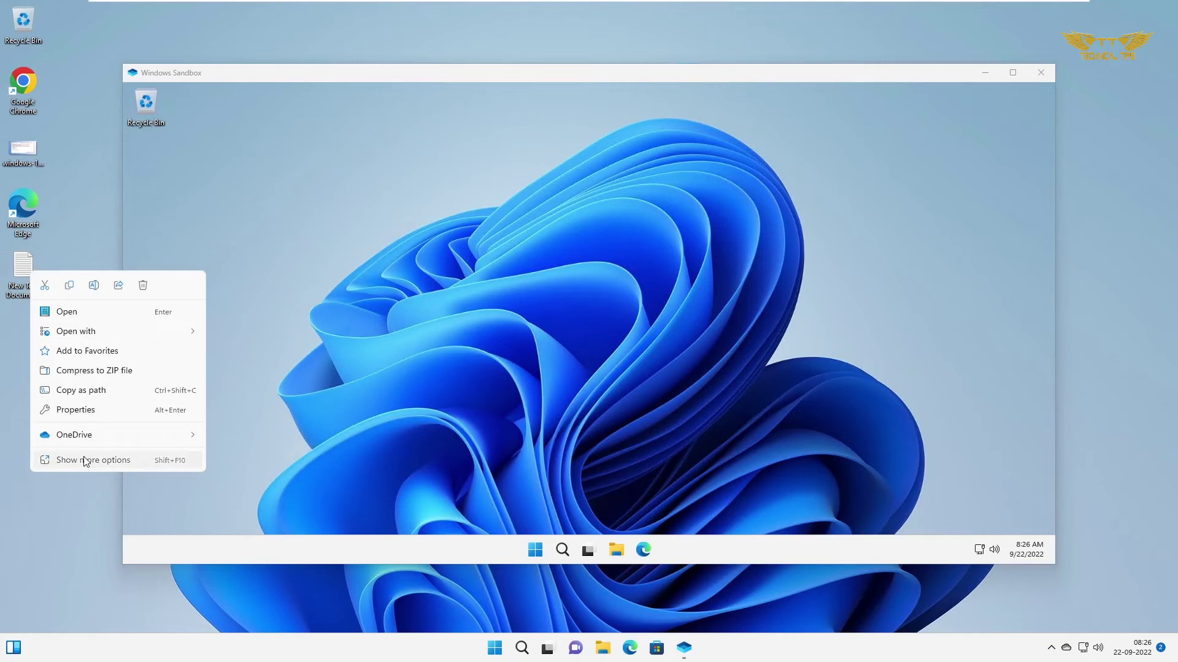
left_click(84, 461)
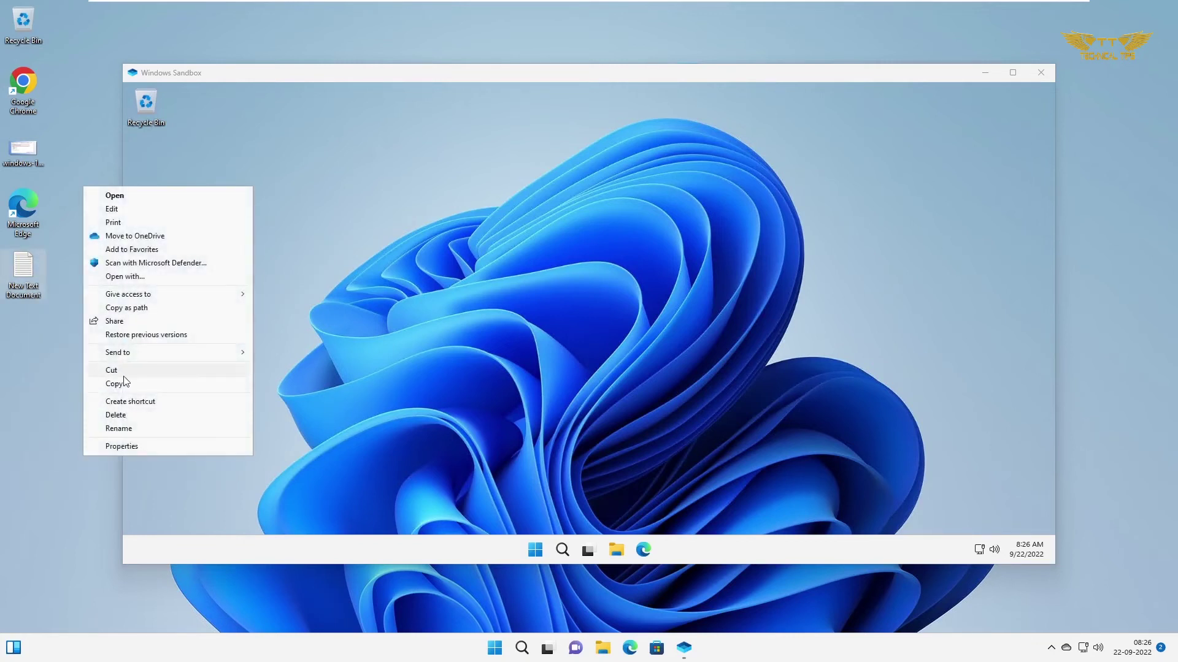
left_click(114, 384)
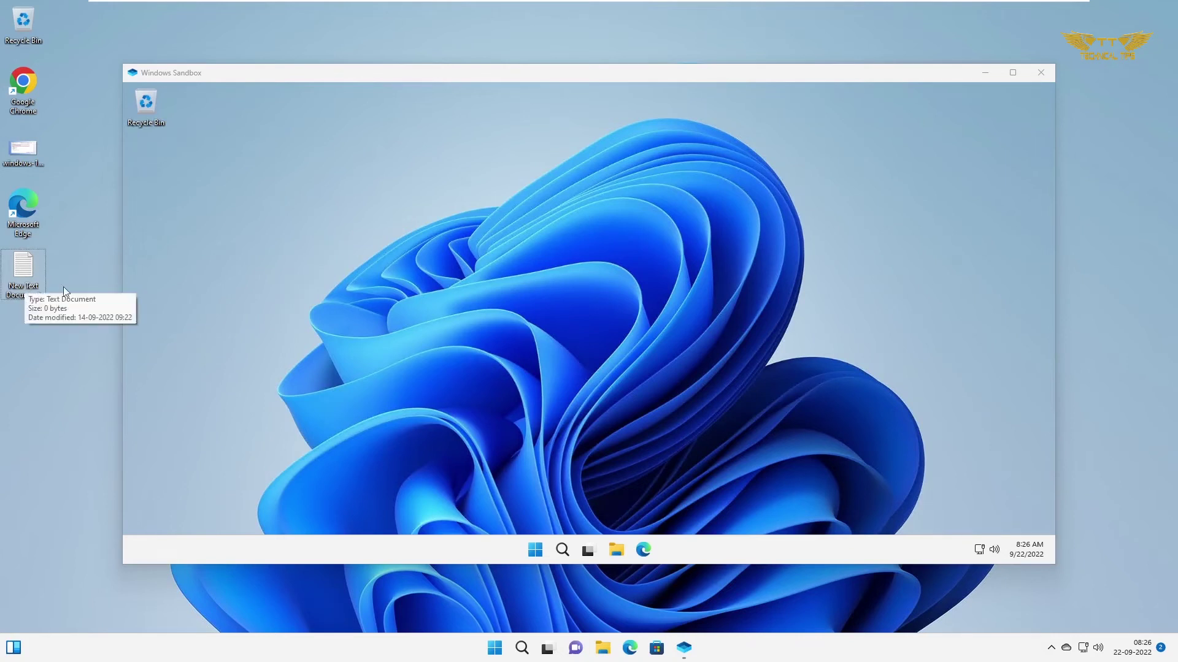
left_click(465, 287)
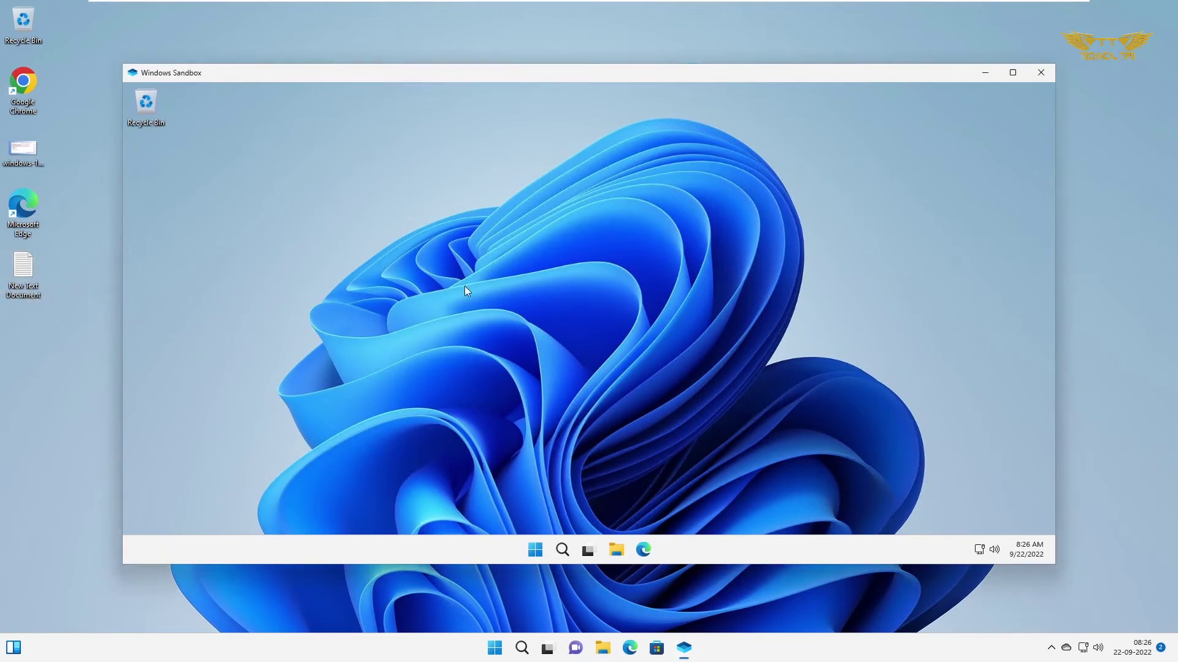
right_click(465, 286)
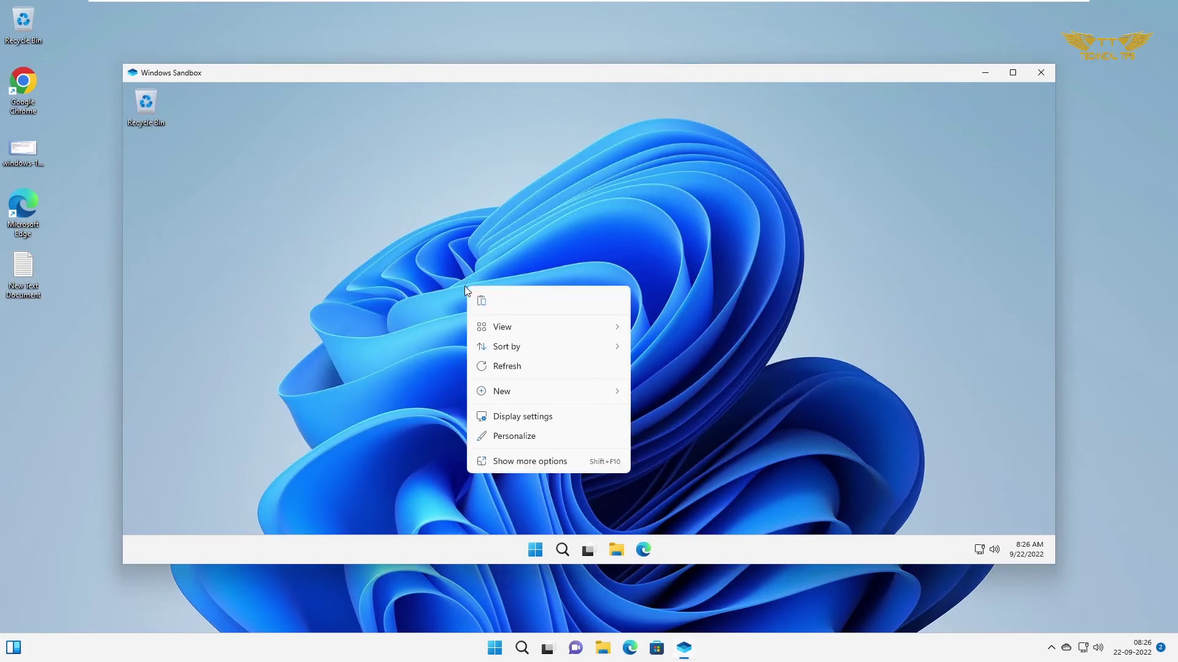
left_click(373, 322)
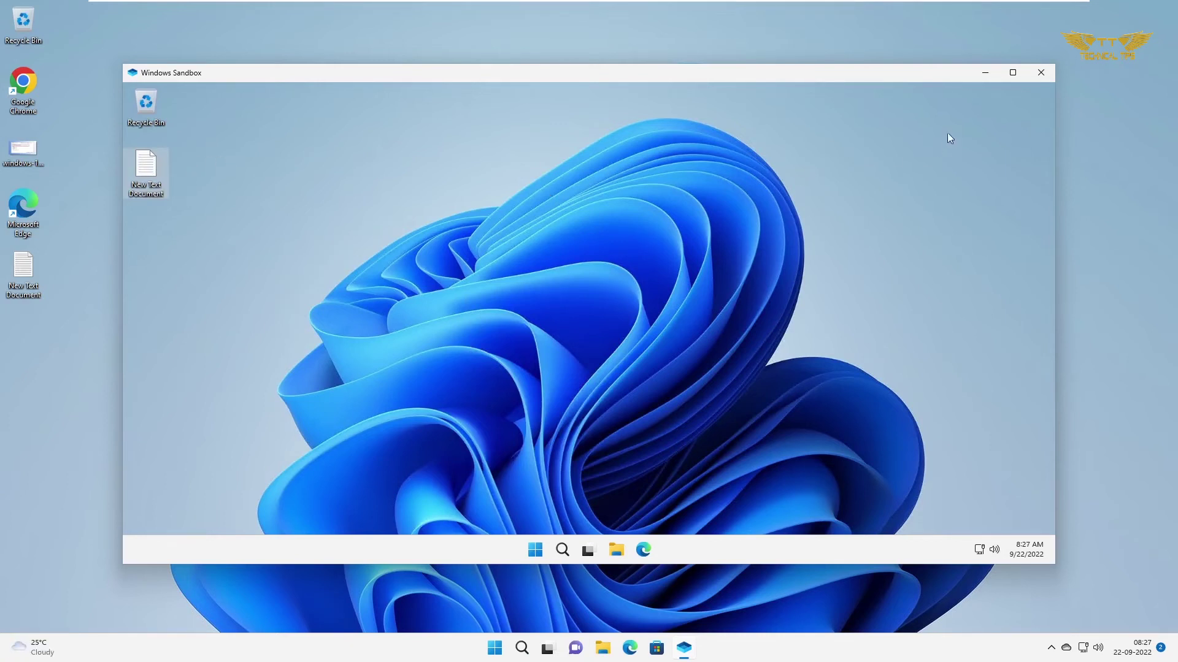
- Close Sandbox discarding its contents, then relaunch it from search and approve UAC
left_click(1041, 73)
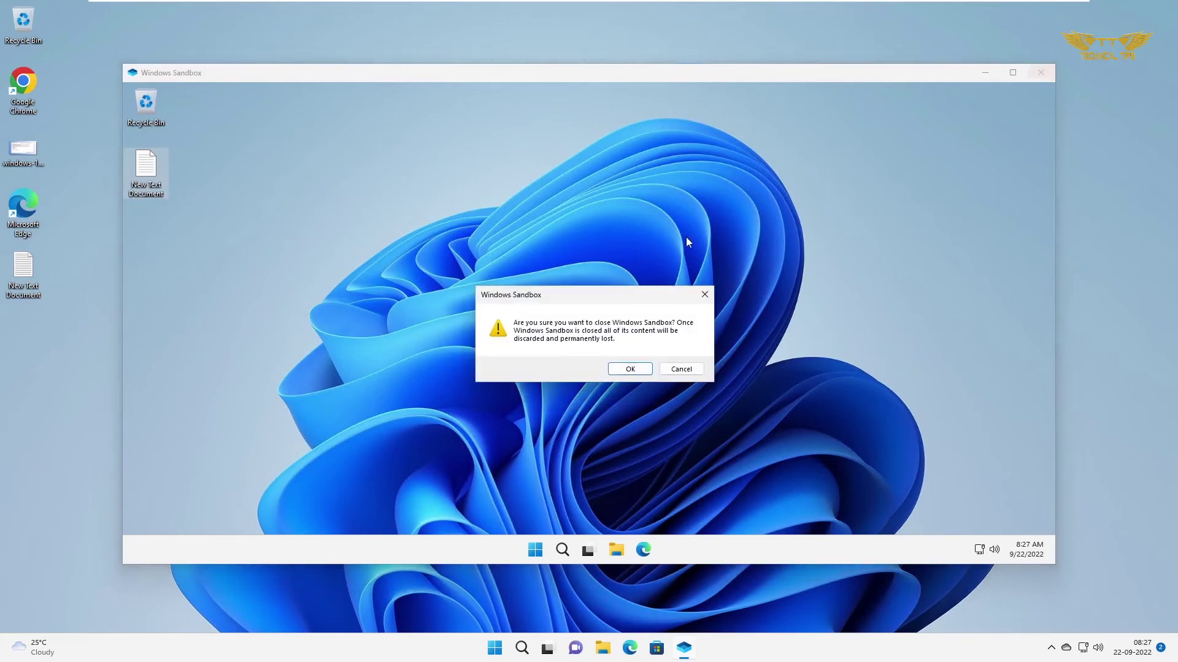
left_click(616, 370)
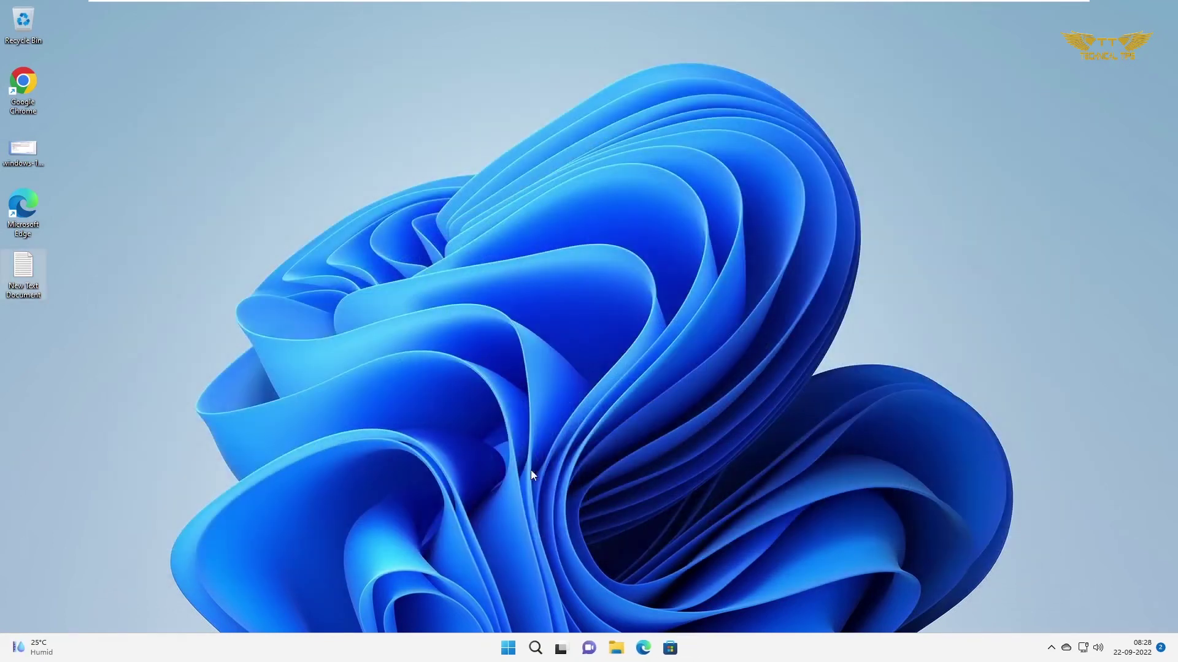
left_click(508, 649)
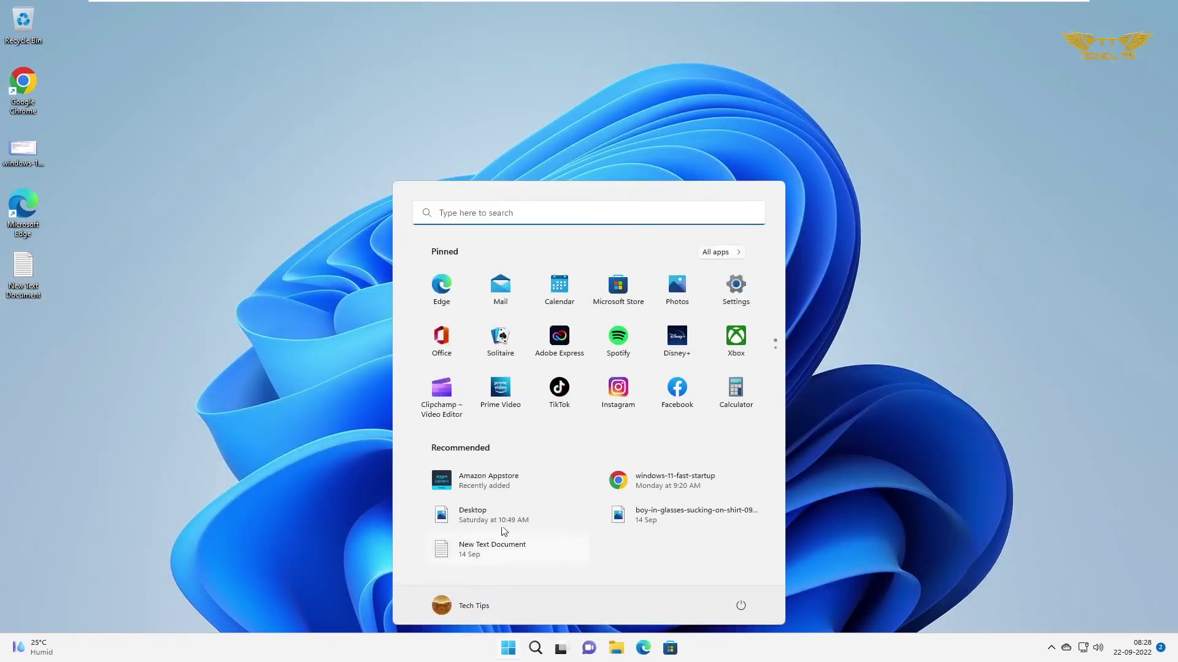
left_click(547, 211)
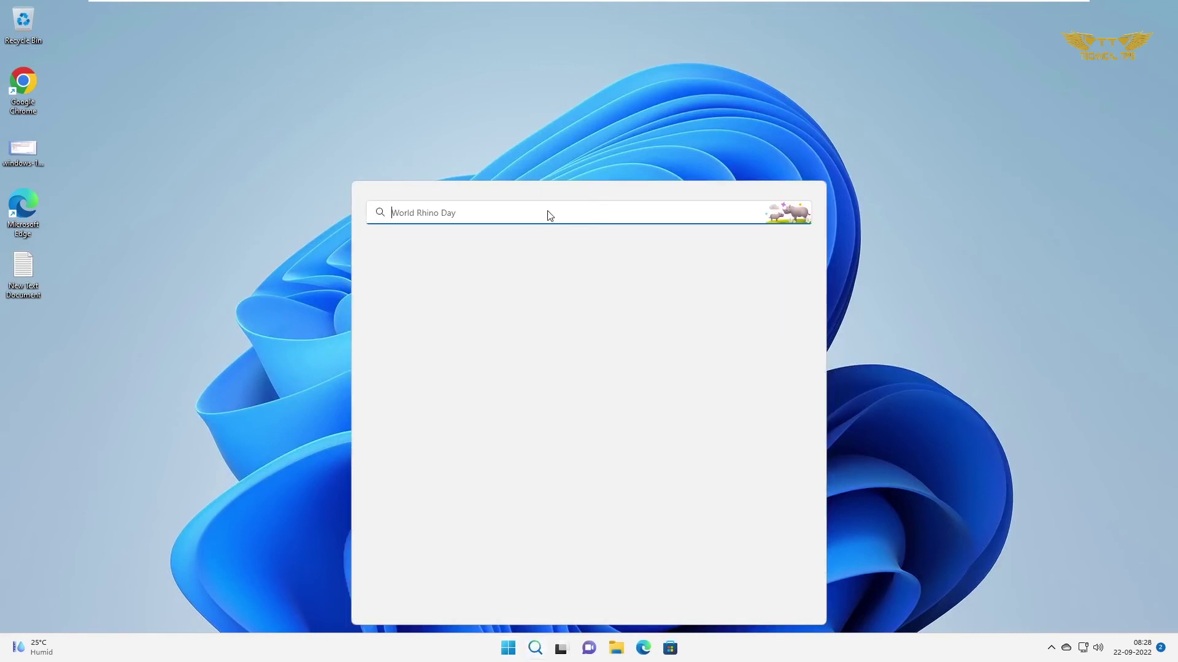
type("windows")
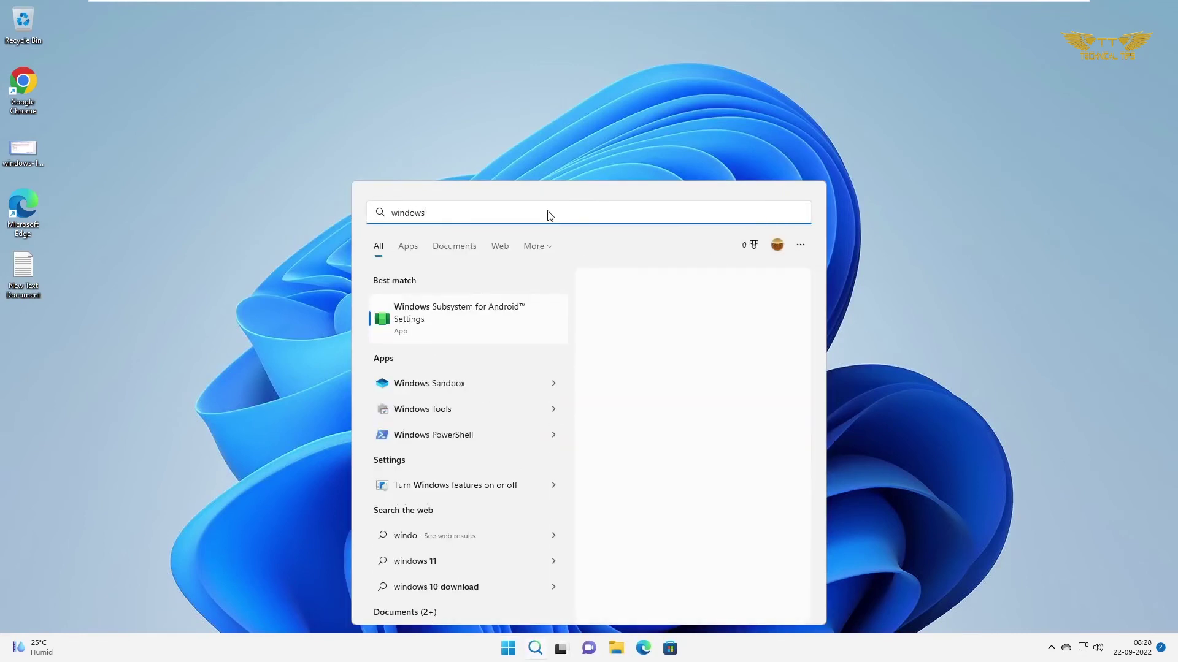
type(" sand")
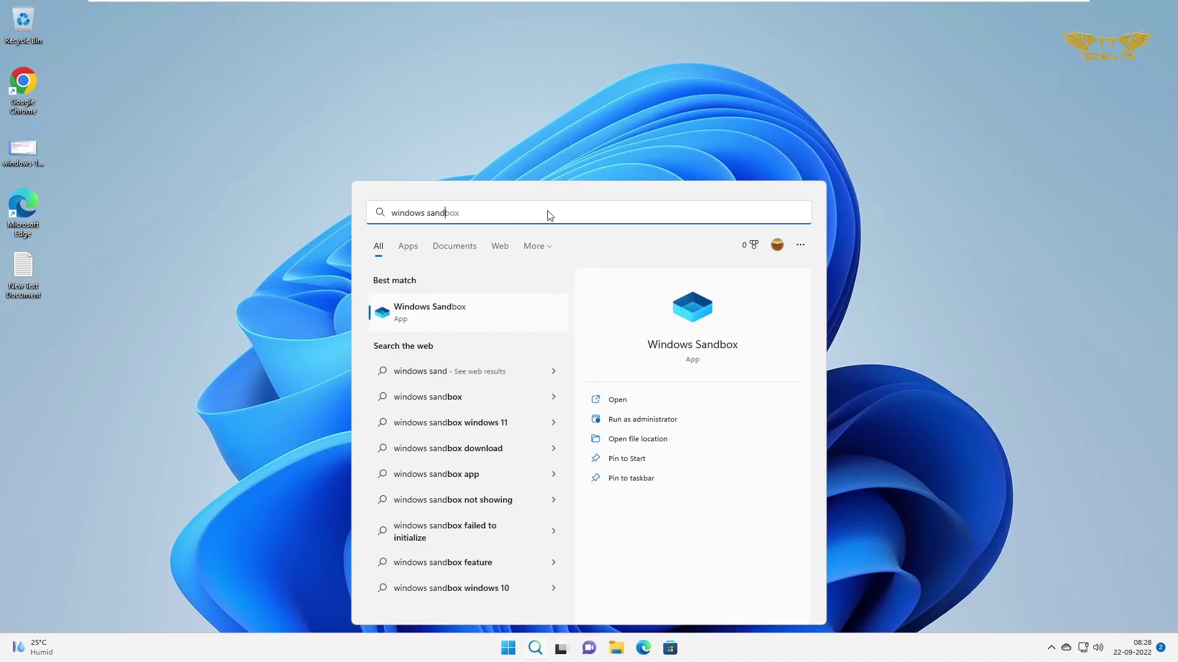
left_click(644, 420)
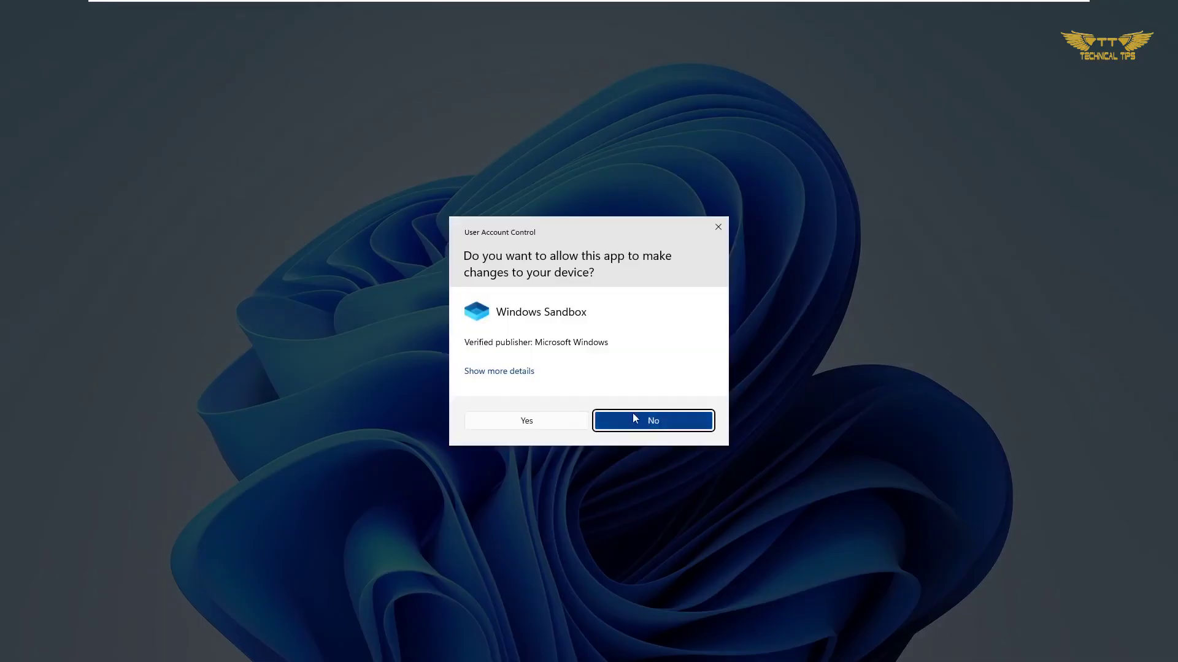
left_click(555, 425)
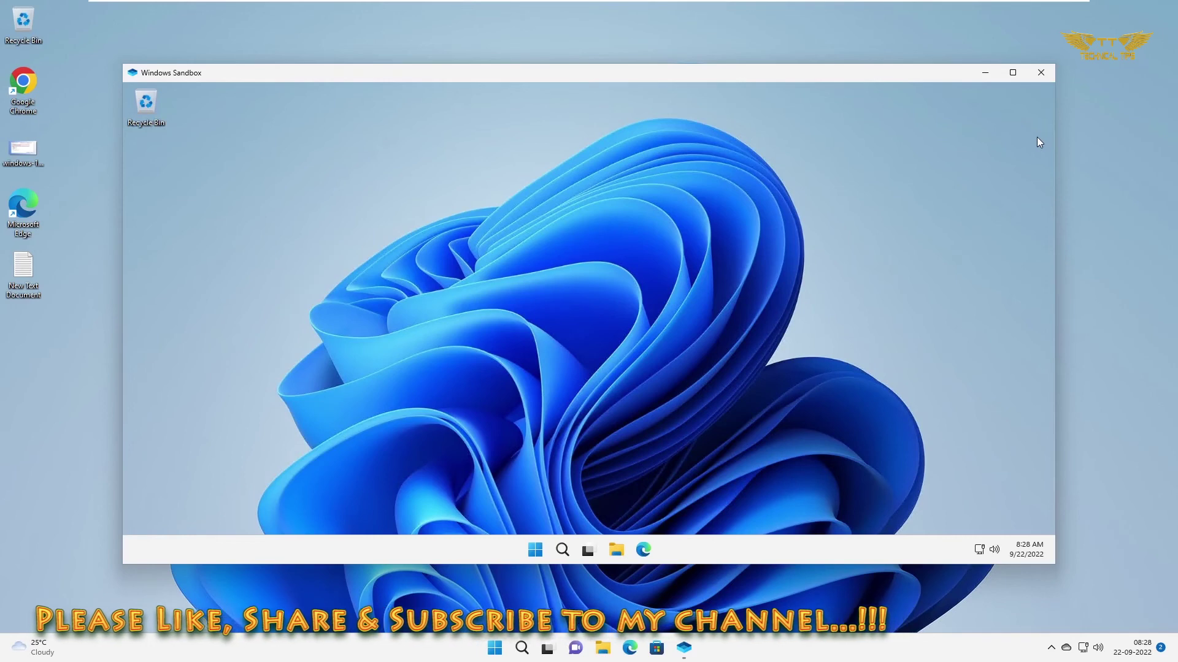
- Close and discard the relaunched Sandbox, then open Turn Windows features on or off via 'windows fe'
left_click(1041, 72)
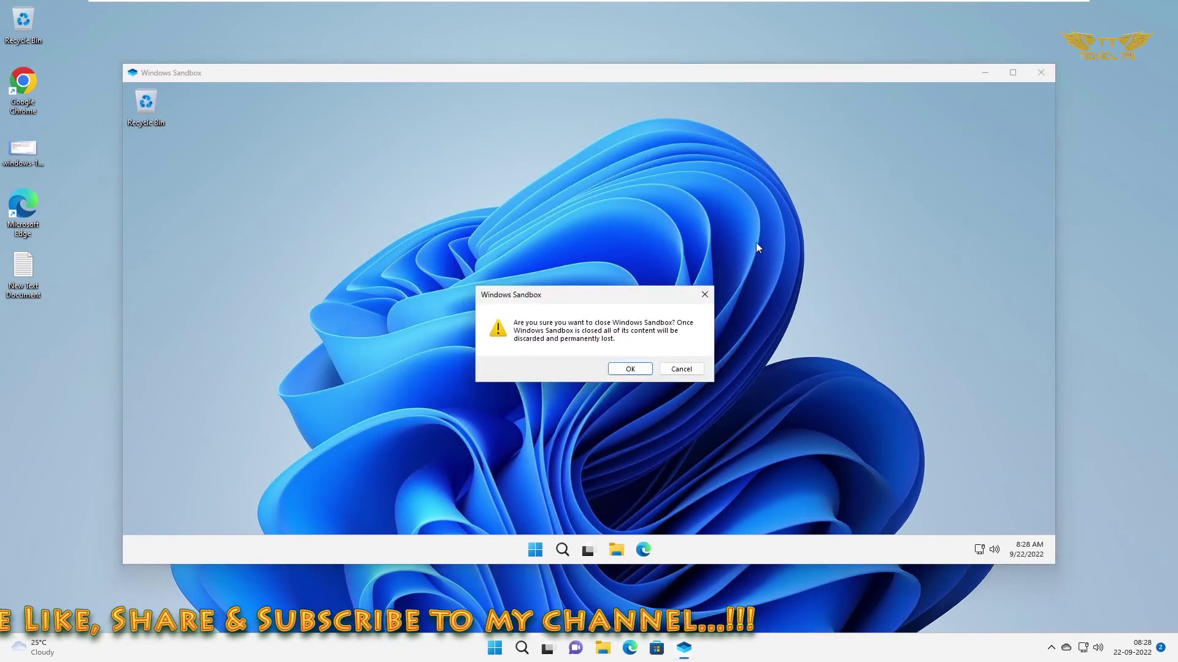
left_click(633, 369)
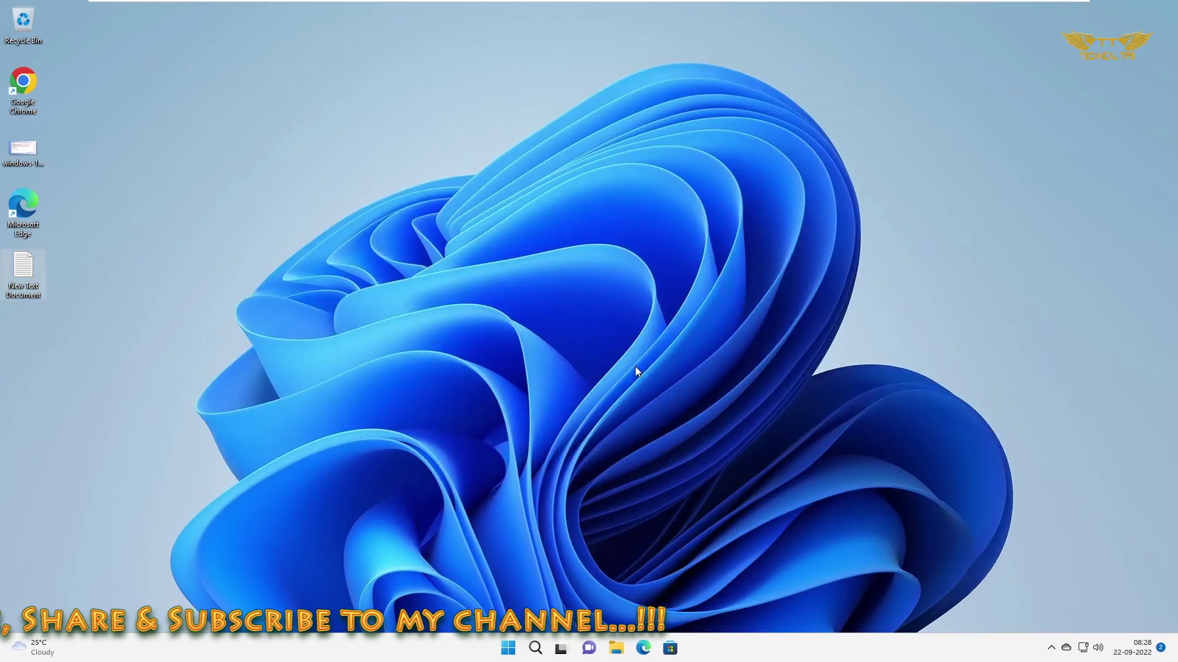
left_click(509, 648)
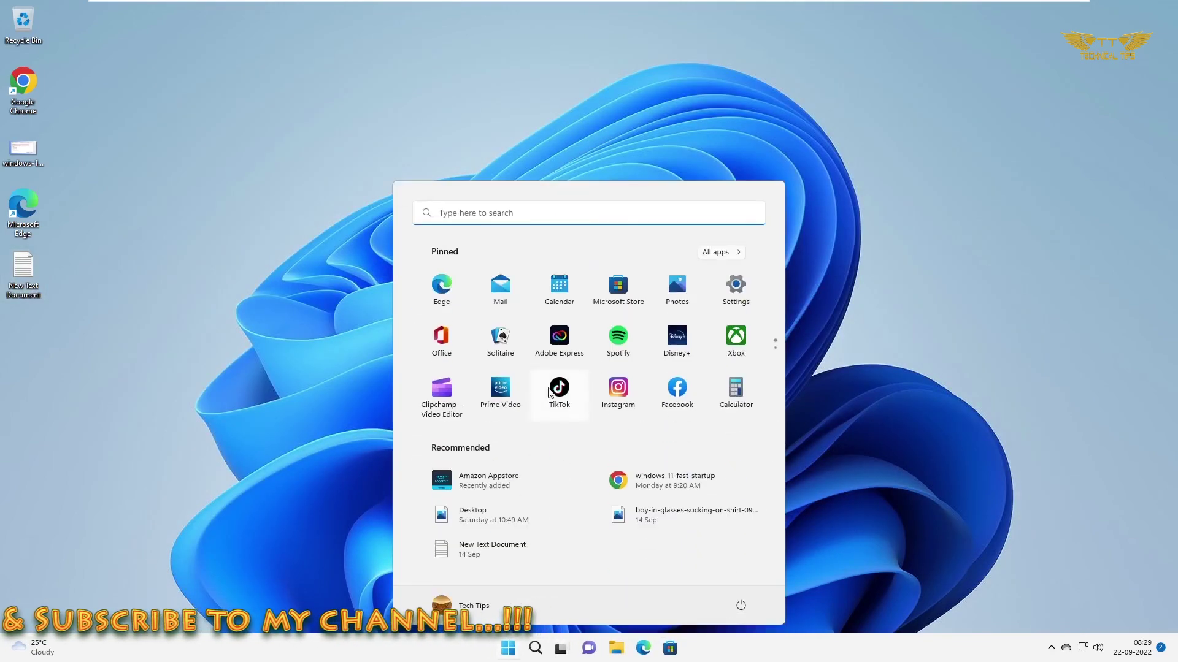
left_click(544, 214)
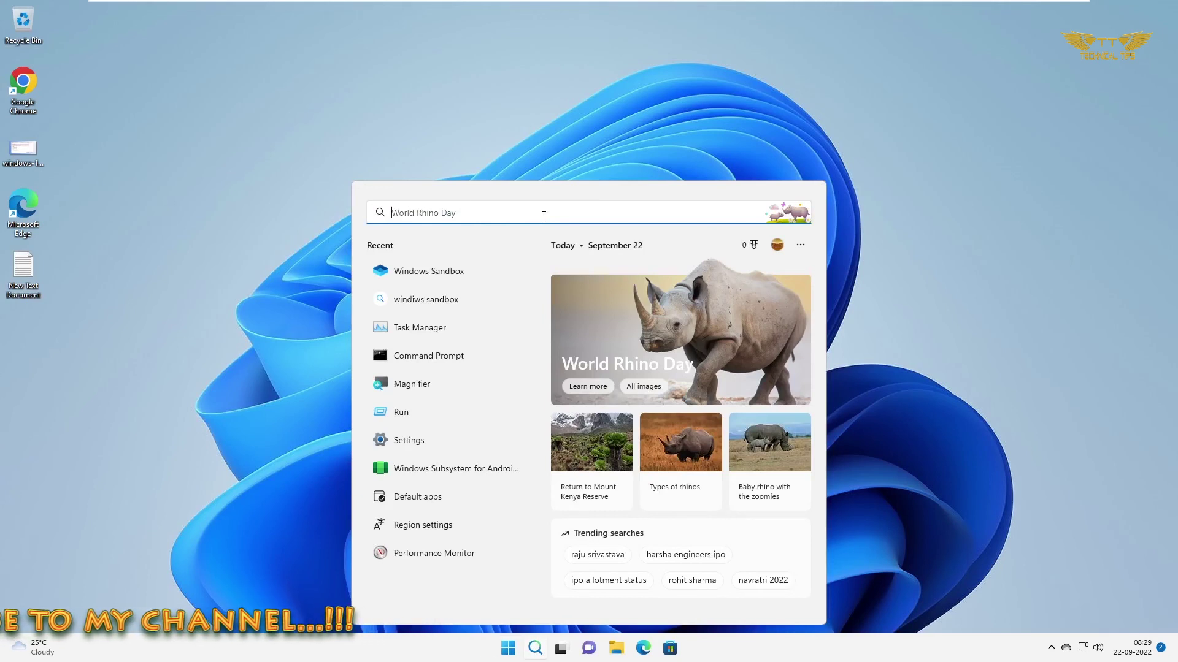
type("window")
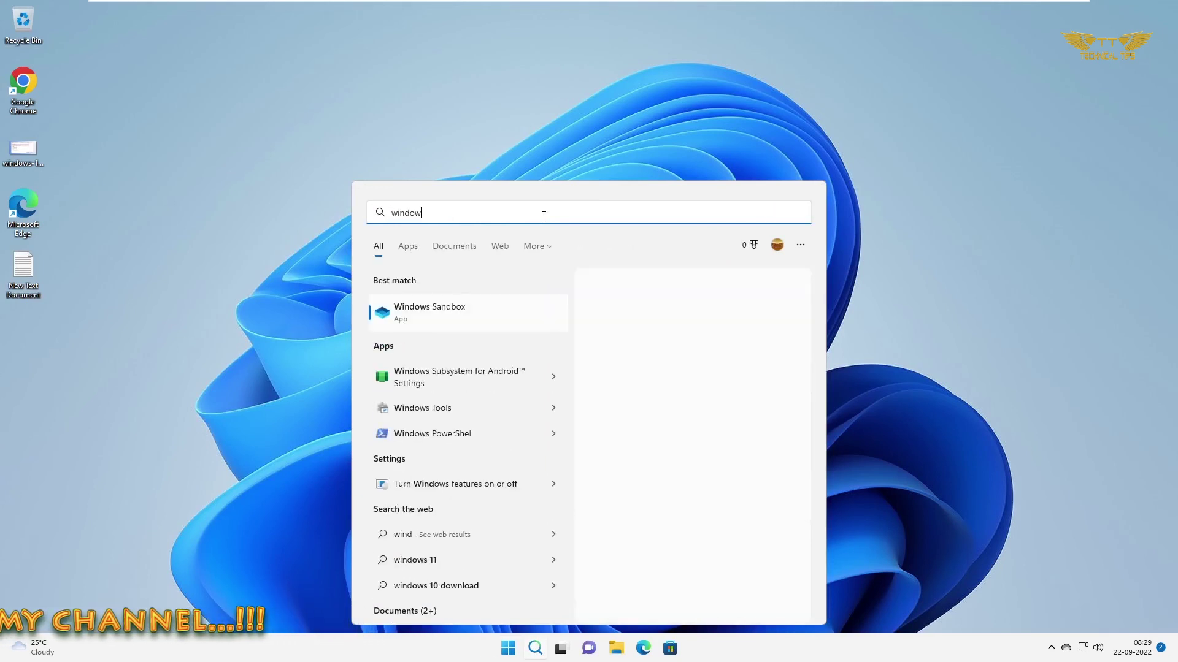
type("s fe")
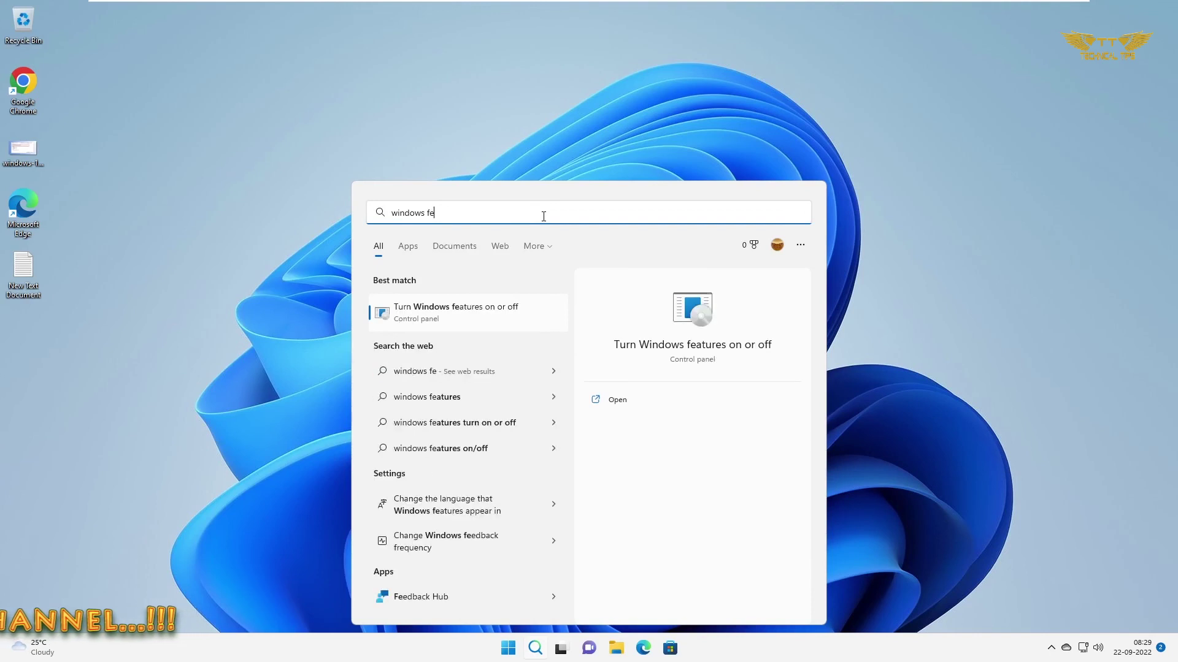
left_click(433, 311)
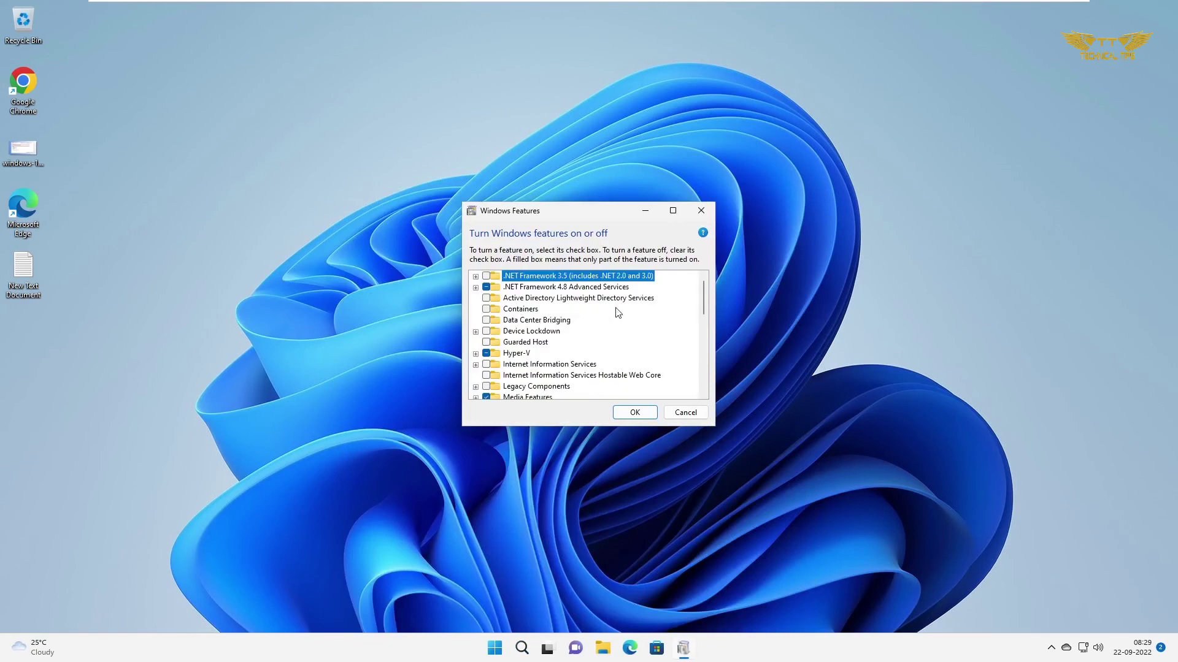
left_click_drag(702, 295, 698, 383)
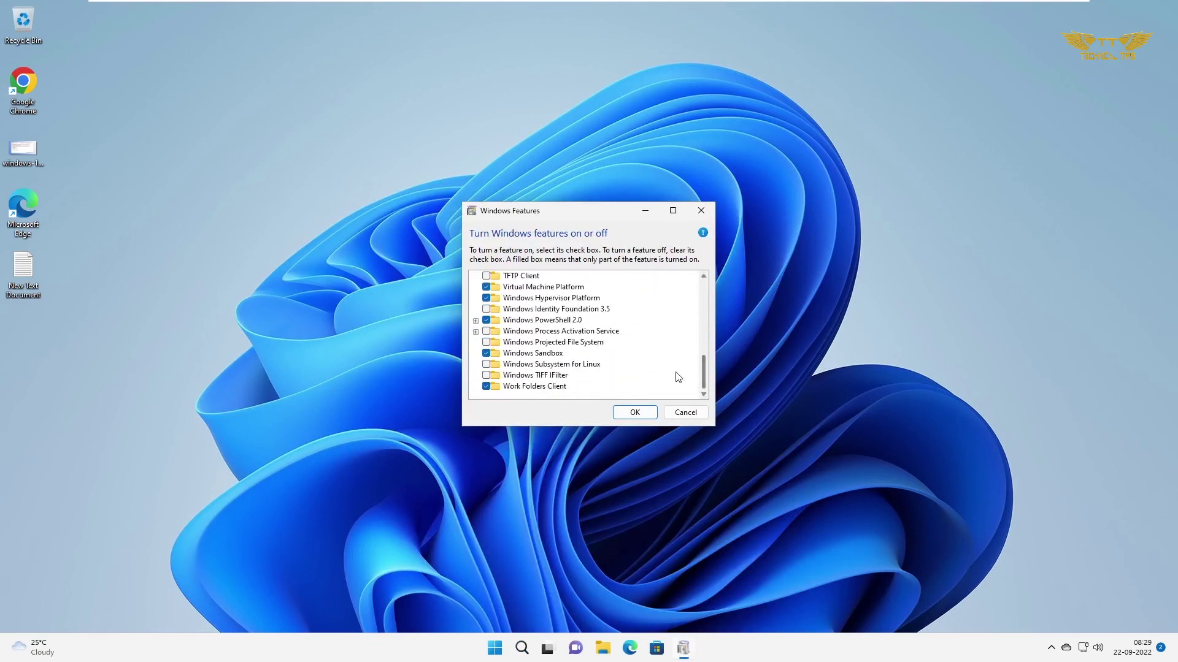
- Untick Windows Sandbox in Windows Features and apply the change
left_click(486, 355)
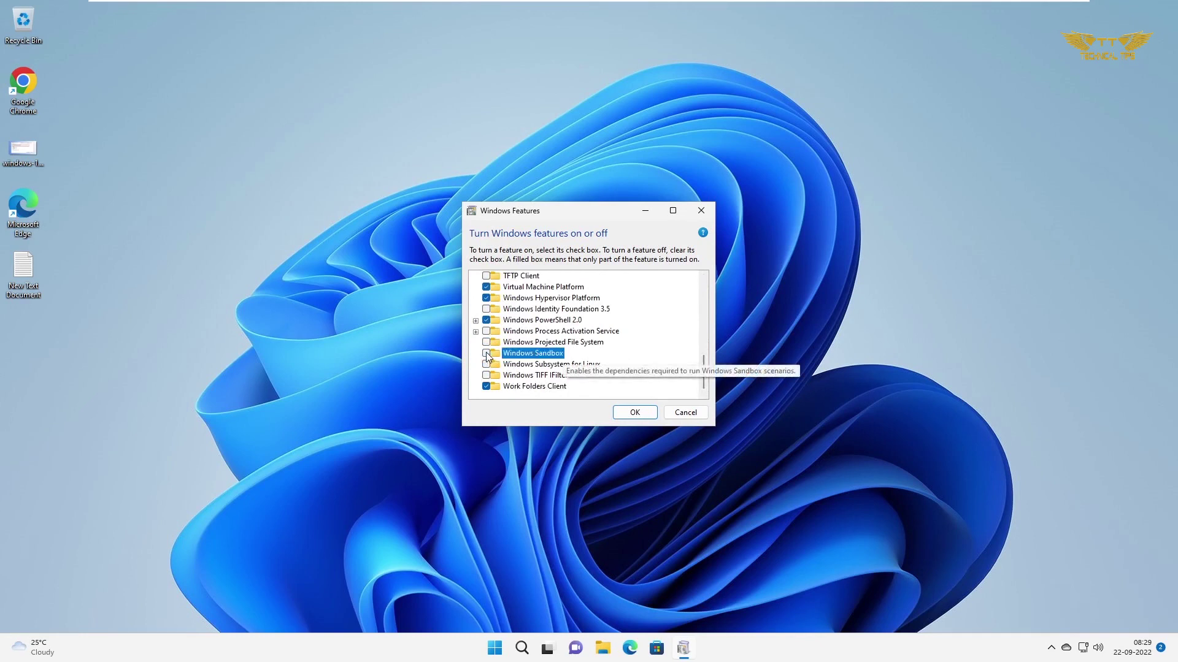
left_click(635, 415)
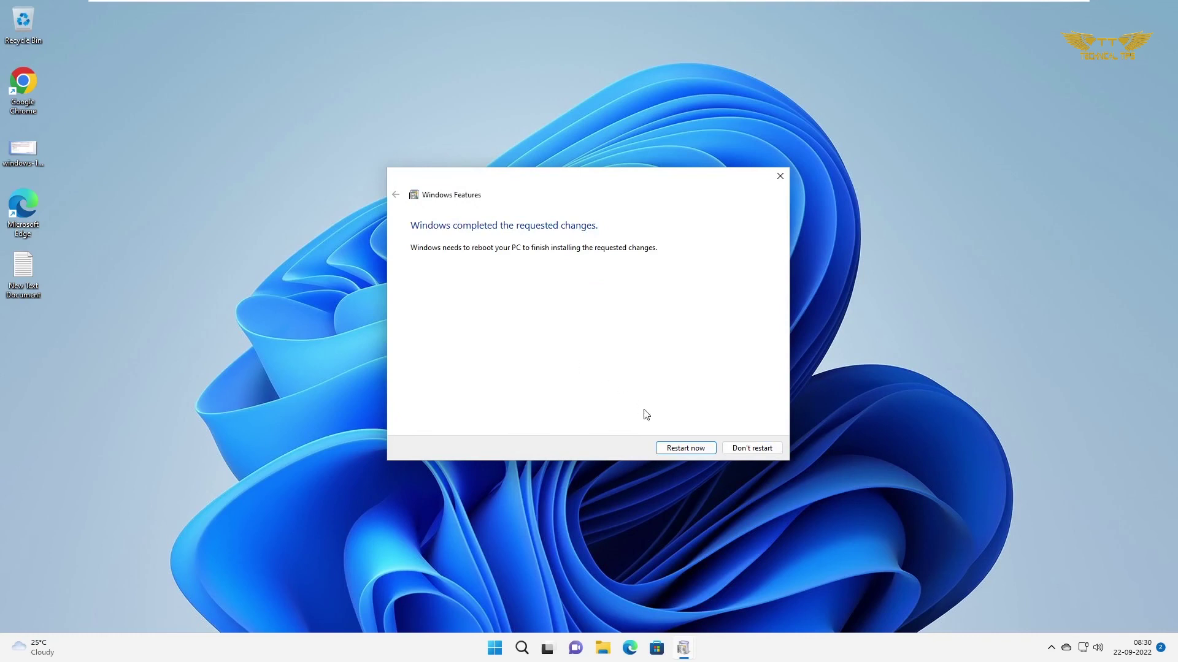
- Restart the PC now to finish removing Windows Sandbox
left_click(686, 449)
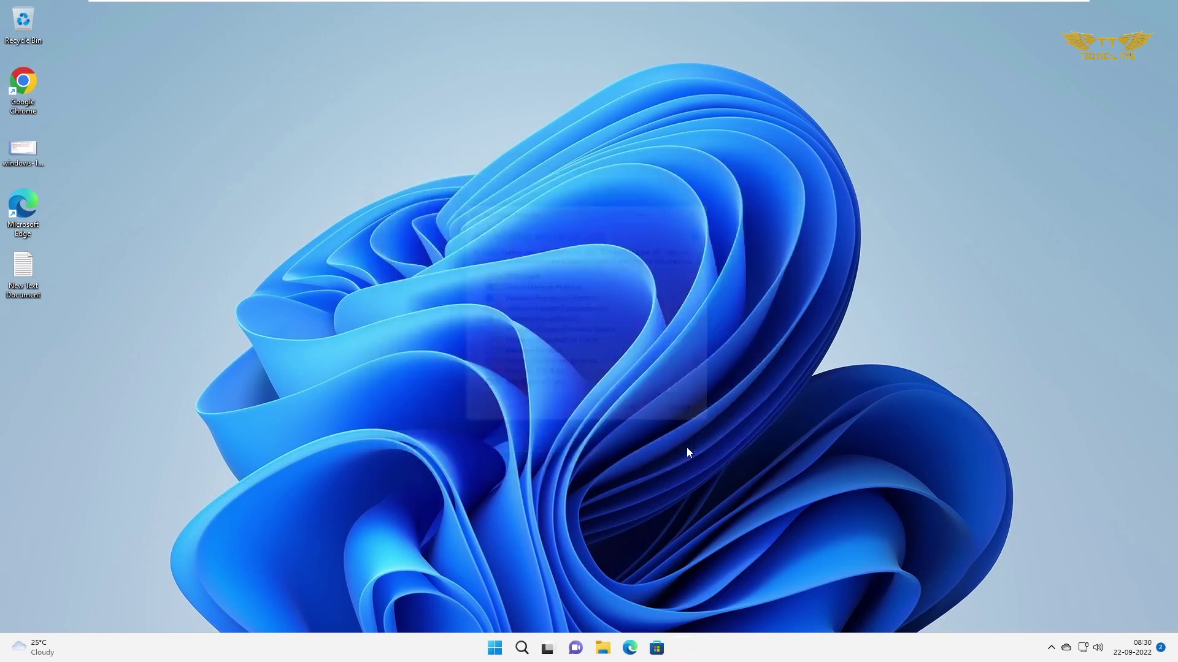